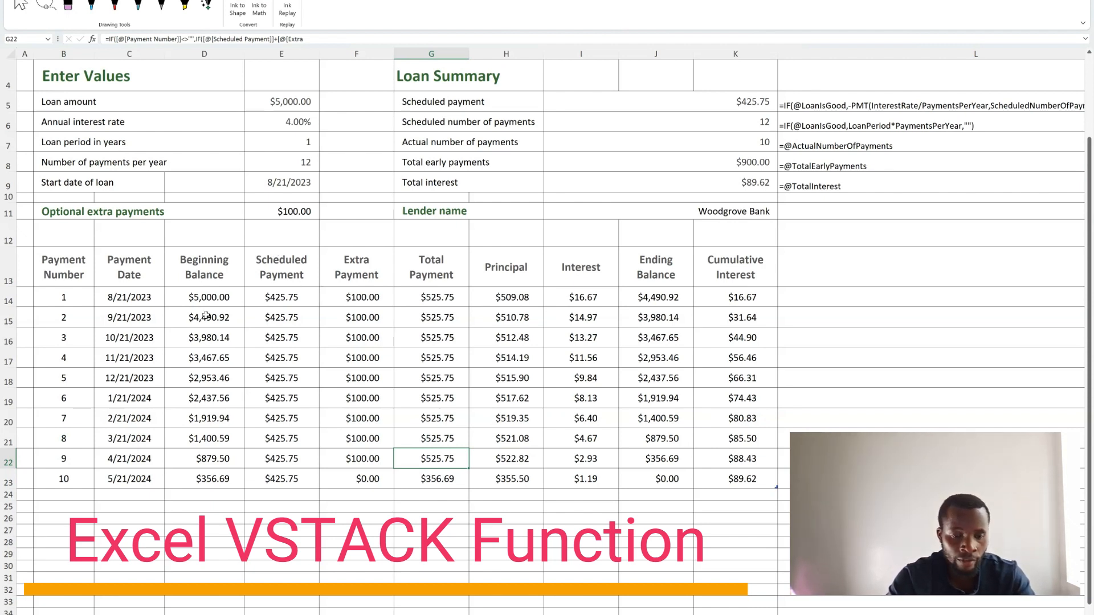
# - Highlight the whole payment schedule table, from the Payment Number header to the last Cumulative Interest value
pyautogui.click(57, 261)
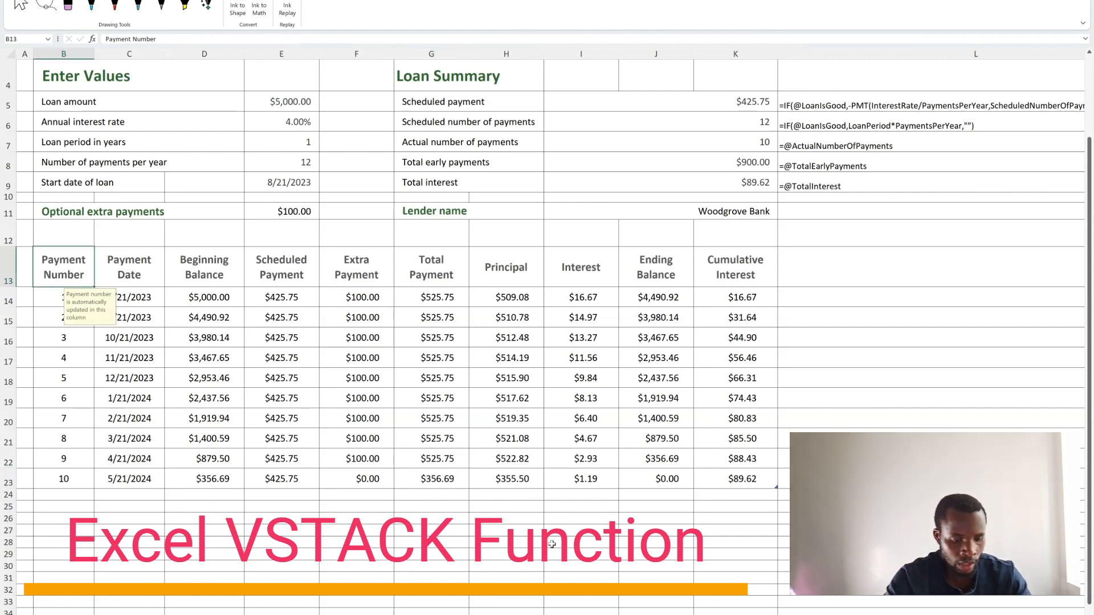
pyautogui.keyDown('shift'); pyautogui.click(742, 482); pyautogui.keyUp('shift')
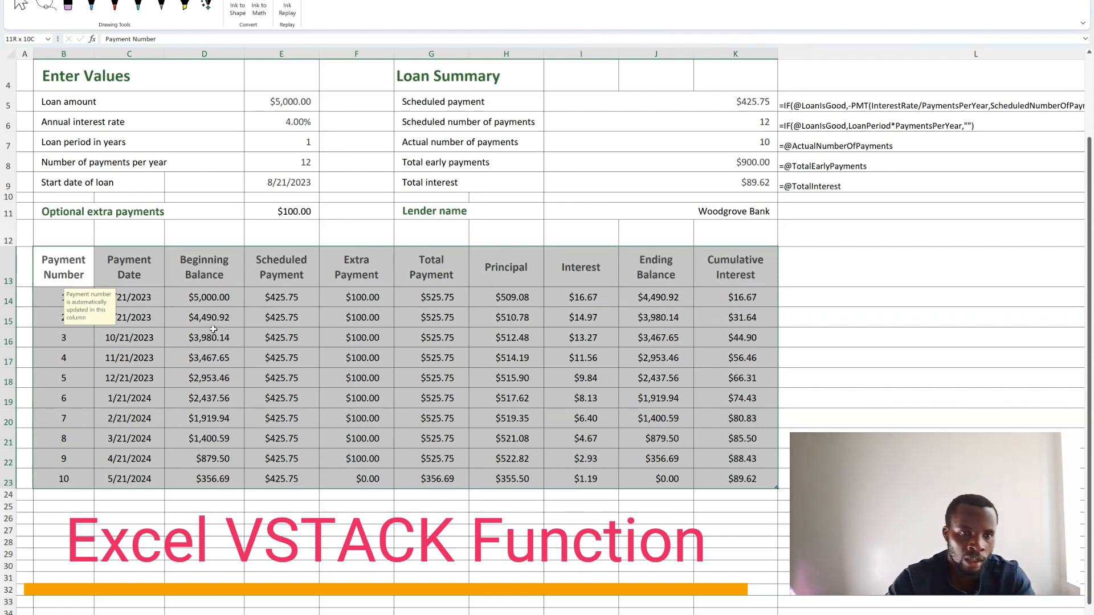
pyautogui.click(207, 310)
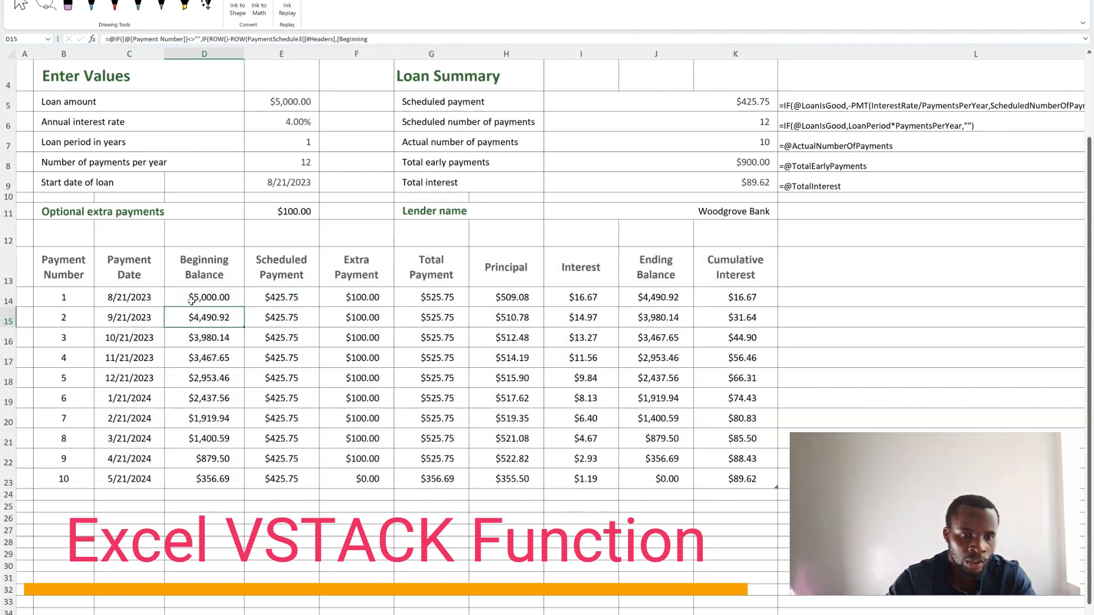
# - Insert a blank column before Beginning Balance and another before Extra Payment in the payment schedule
pyautogui.click(213, 59)
pyautogui.rightClick(213, 58)
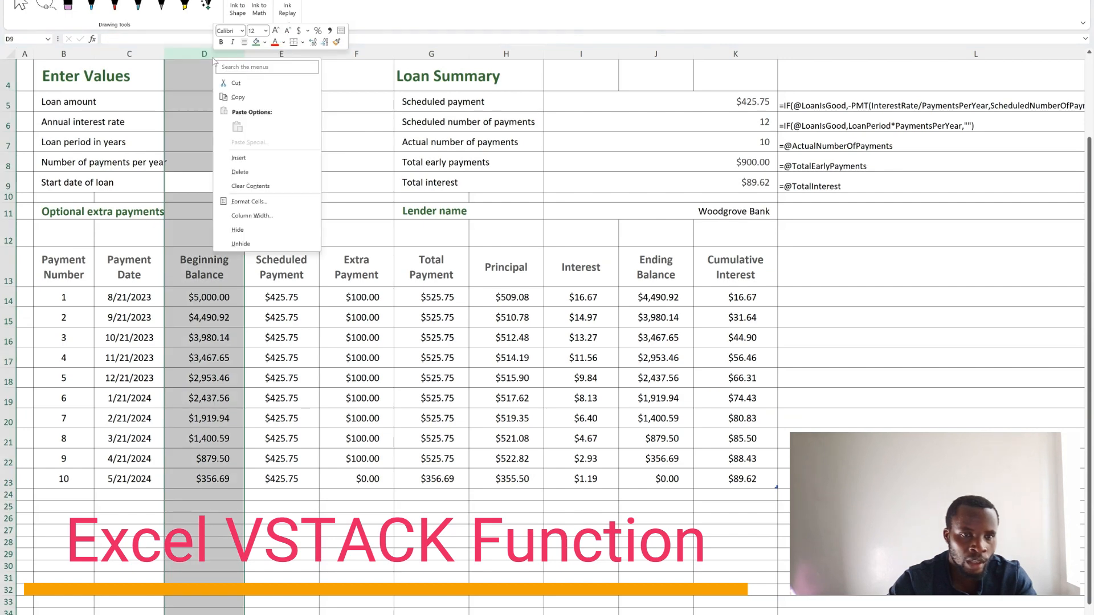
pyautogui.click(248, 159)
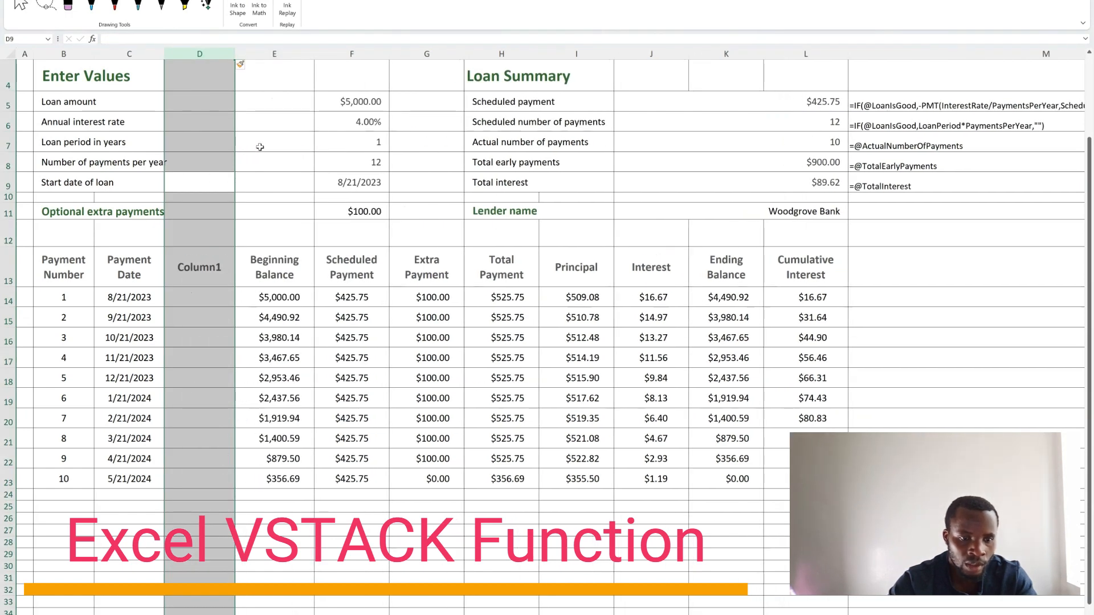
pyautogui.click(427, 54)
pyautogui.rightClick(432, 55)
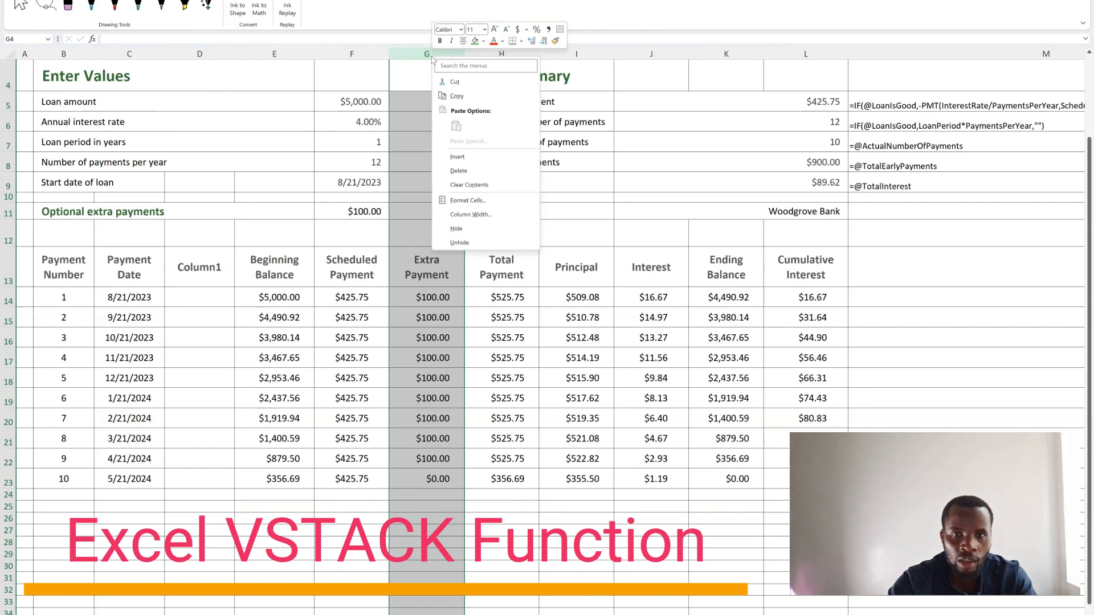
pyautogui.click(458, 157)
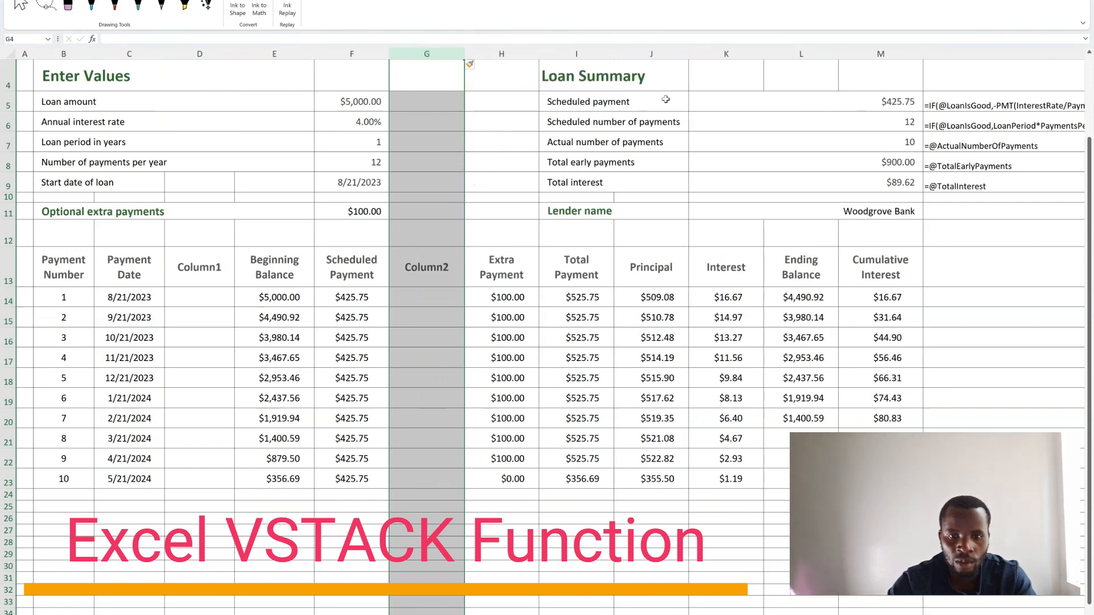
# - Insert a blank column before Principal and another before Ending Balance in the payment schedule
pyautogui.click(651, 54)
pyautogui.rightClick(655, 56)
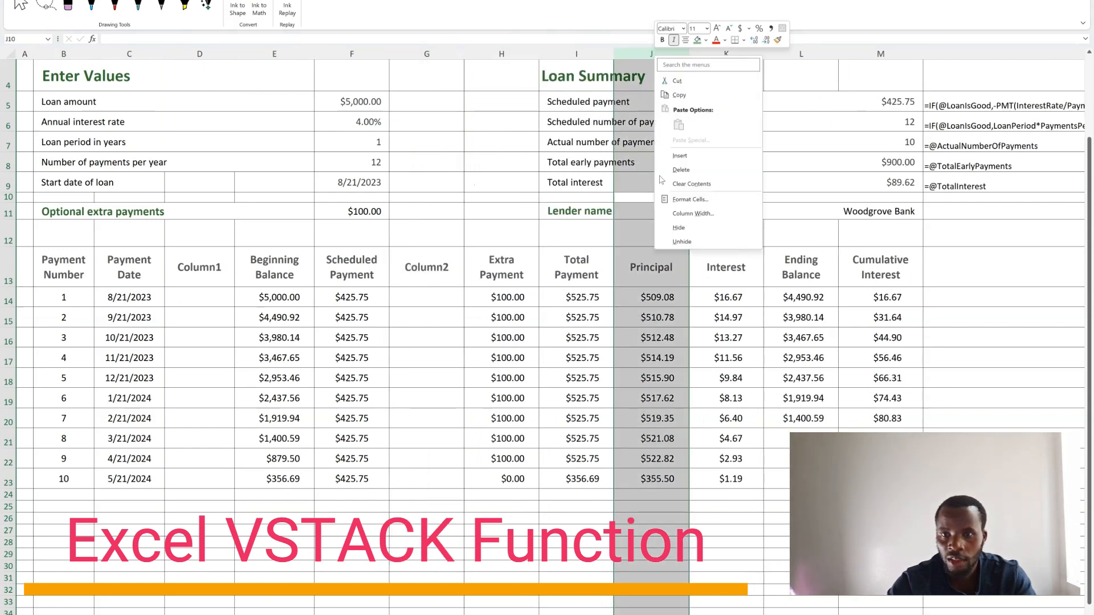
pyautogui.click(679, 157)
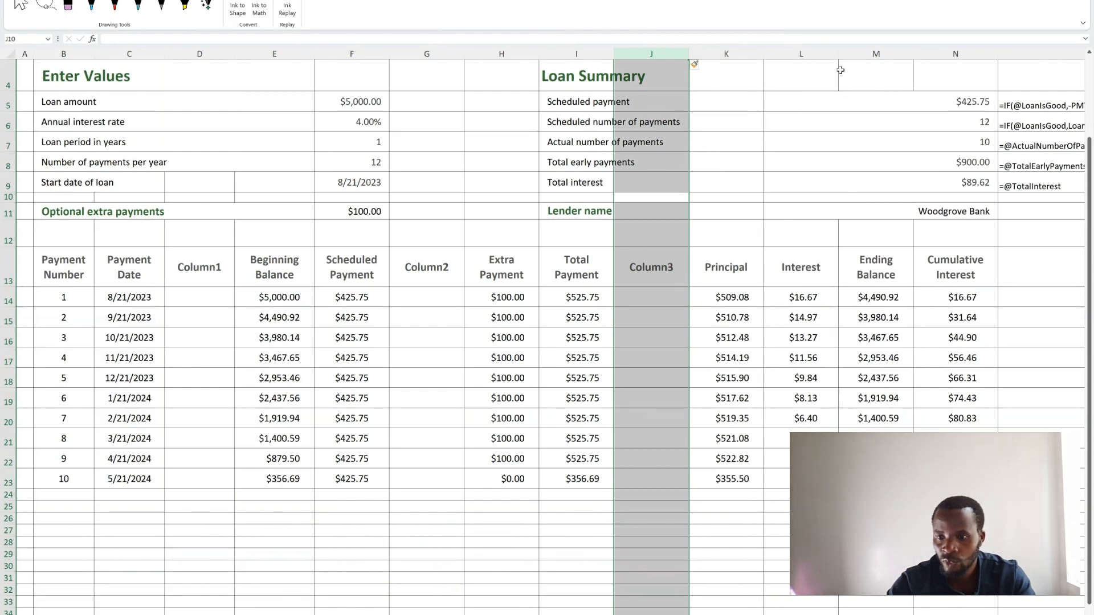
pyautogui.click(858, 50)
pyautogui.rightClick(858, 51)
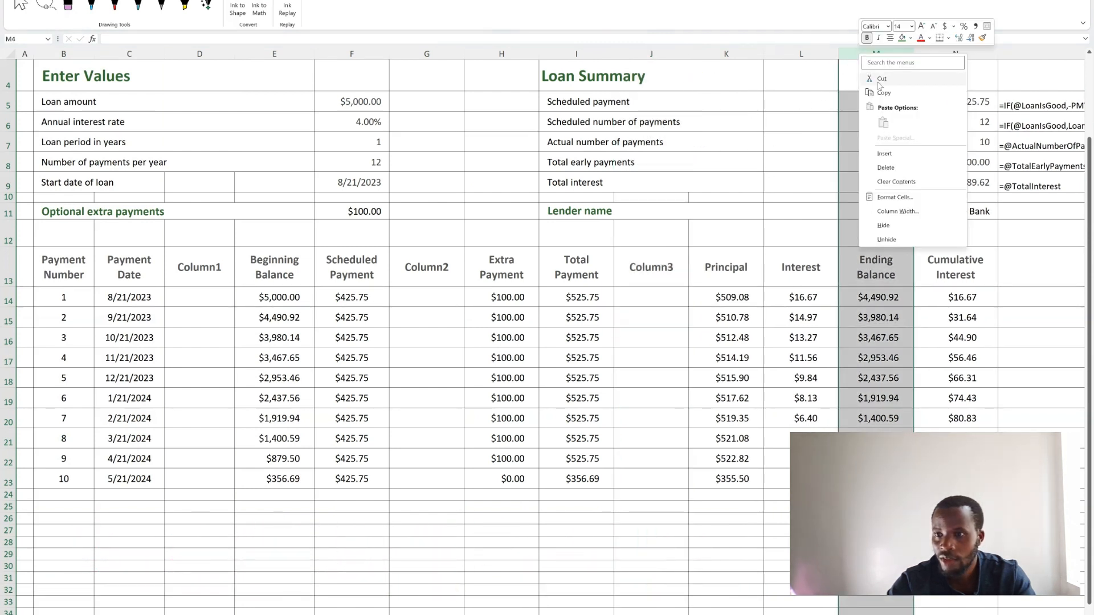
pyautogui.click(895, 156)
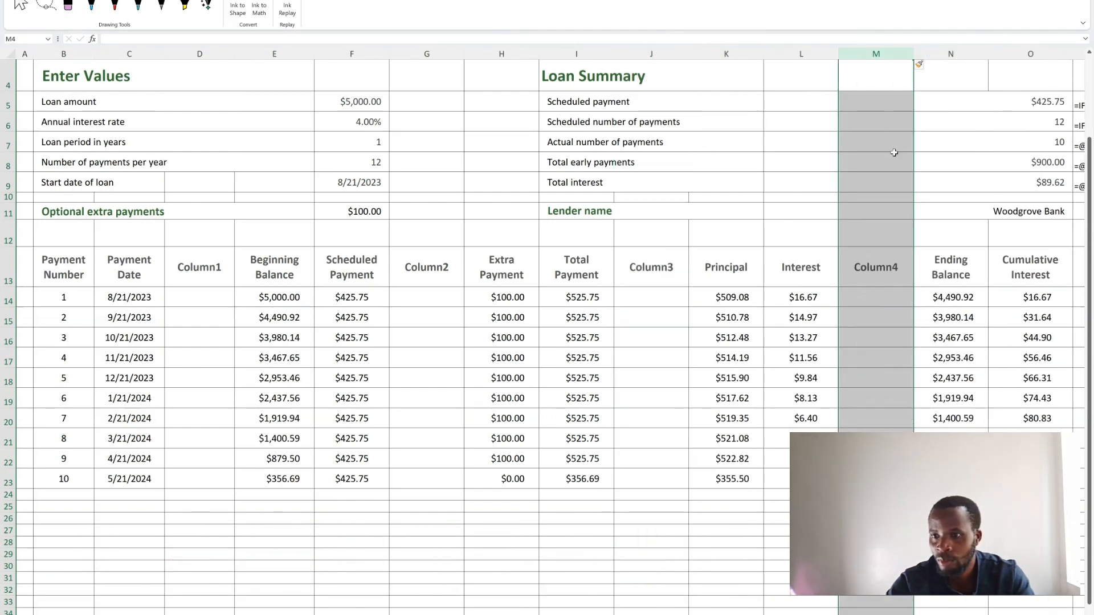
# - Fill the four blank separator columns D, G, J and M with green
pyautogui.click(203, 269)
pyautogui.click(199, 54)
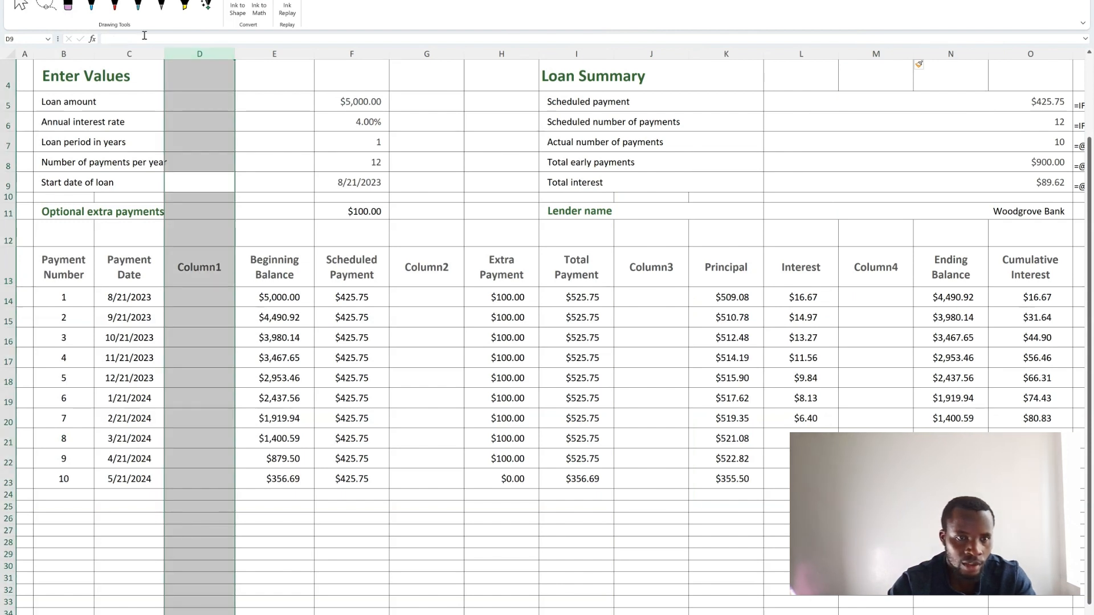
pyautogui.click(43, 0)
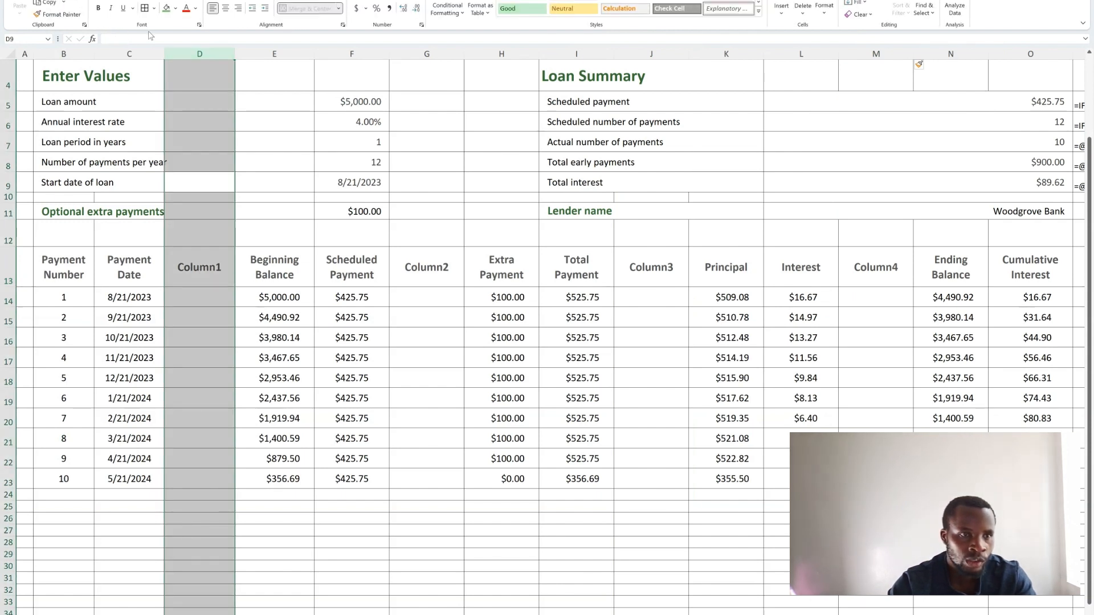
pyautogui.click(165, 9)
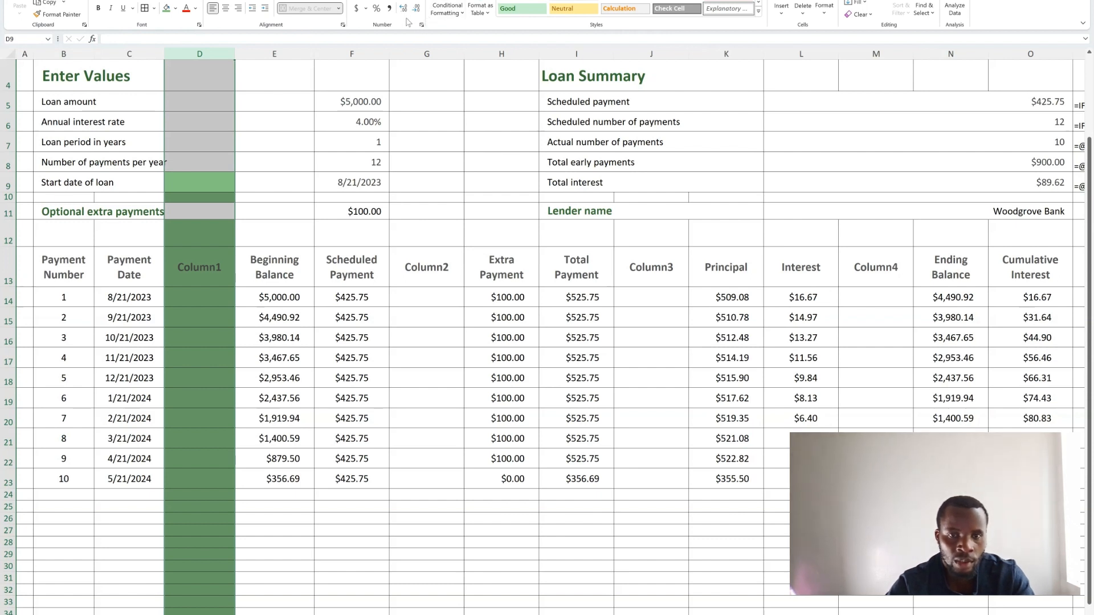
pyautogui.click(426, 53)
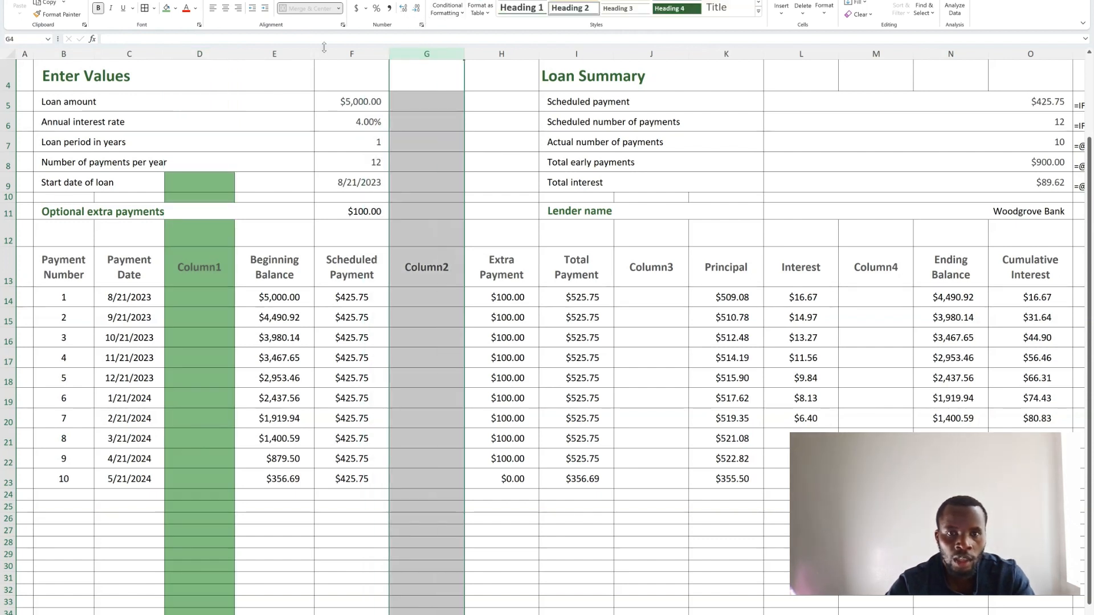
pyautogui.click(166, 9)
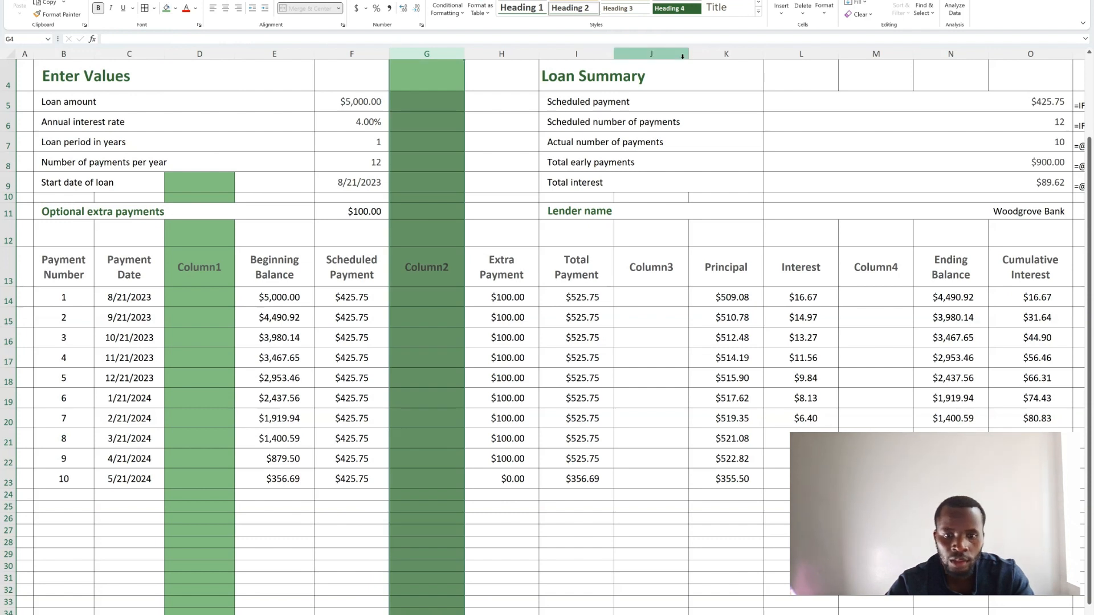
pyautogui.click(654, 49)
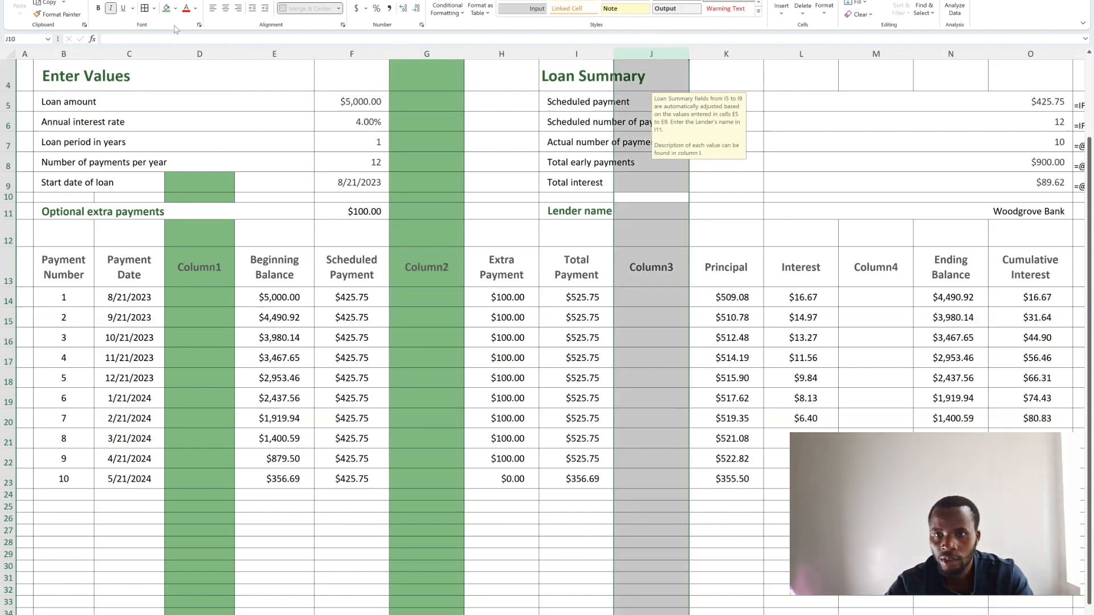
pyautogui.click(166, 8)
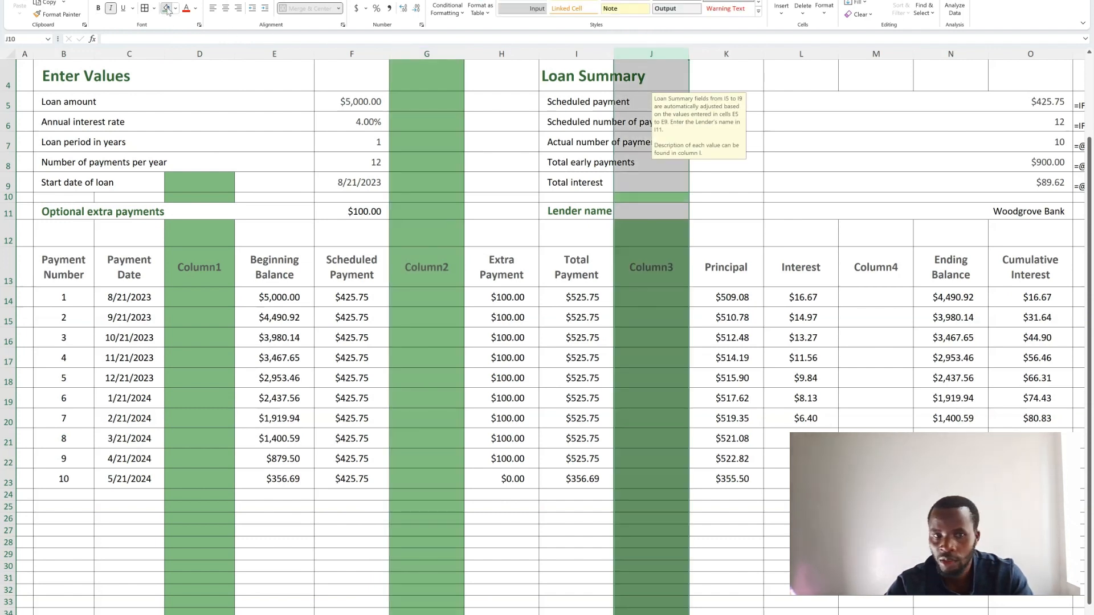
pyautogui.click(876, 53)
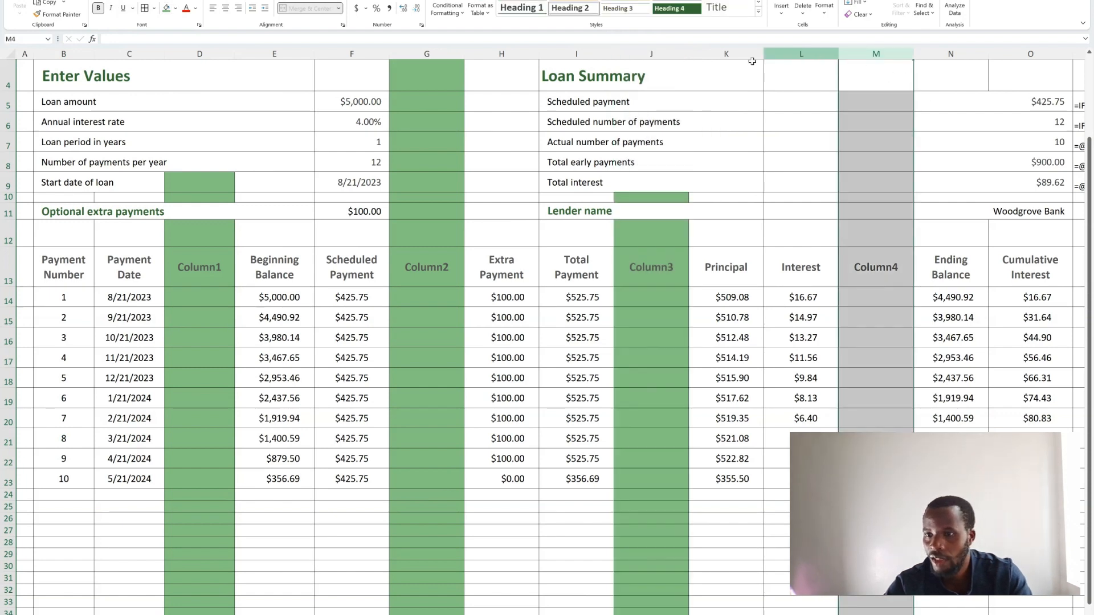
pyautogui.click(166, 9)
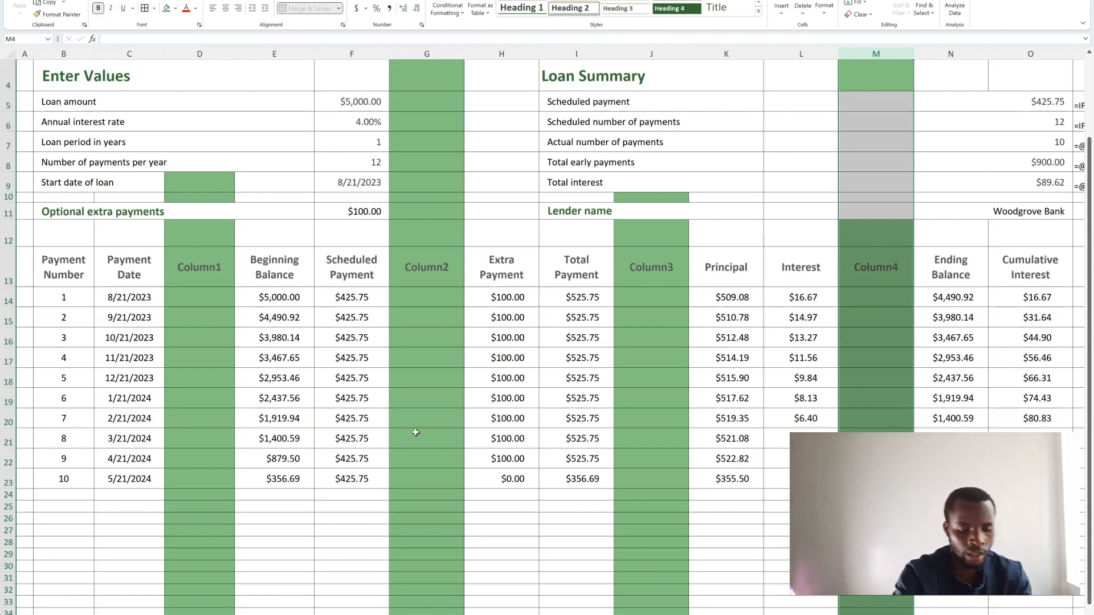
# - Handwrite the numbers 1 to 5 in ink above the five column groups in row 12
pyautogui.moveTo(61, 227); pyautogui.dragTo(56, 247)
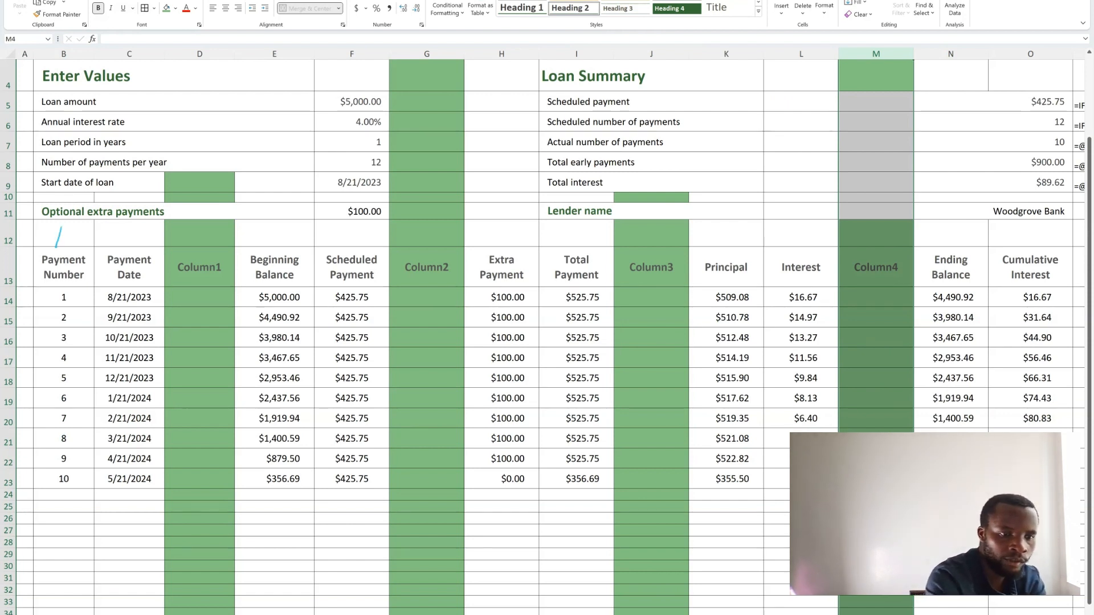
pyautogui.moveTo(297, 227); pyautogui.dragTo(332, 245)
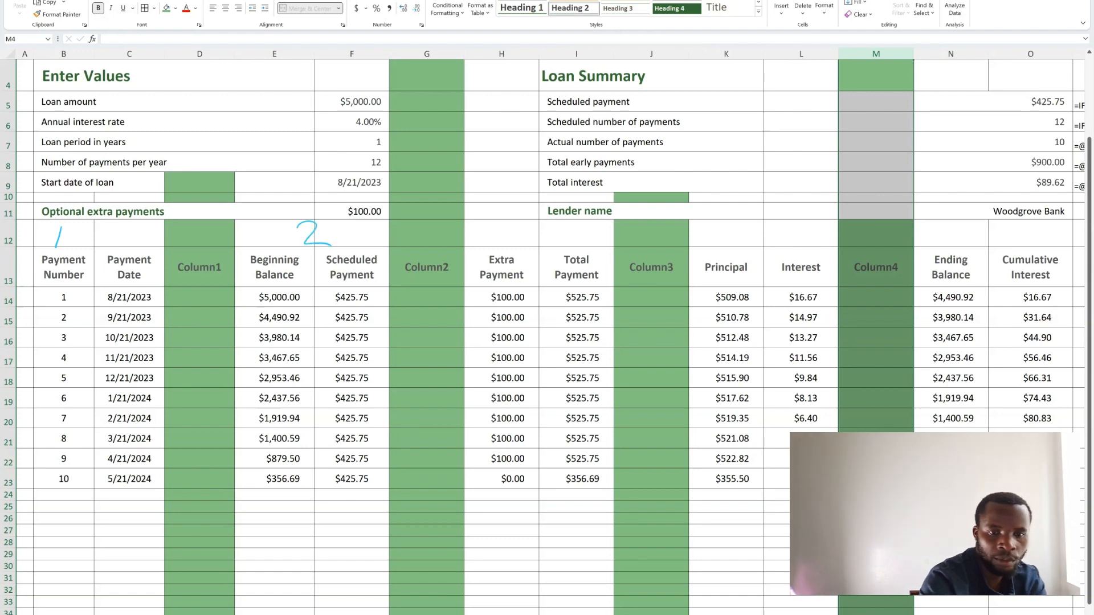
pyautogui.moveTo(531, 223); pyautogui.dragTo(537, 244)
pyautogui.moveTo(766, 218)
pyautogui.mouseDown()
pyautogui.moveTo(770, 241)
pyautogui.moveTo(785, 236)
pyautogui.mouseUp()
pyautogui.moveTo(775, 226); pyautogui.dragTo(776, 252)
pyautogui.moveTo(1012, 220)
pyautogui.mouseDown()
pyautogui.moveTo(982, 227)
pyautogui.moveTo(972, 245)
pyautogui.mouseUp()
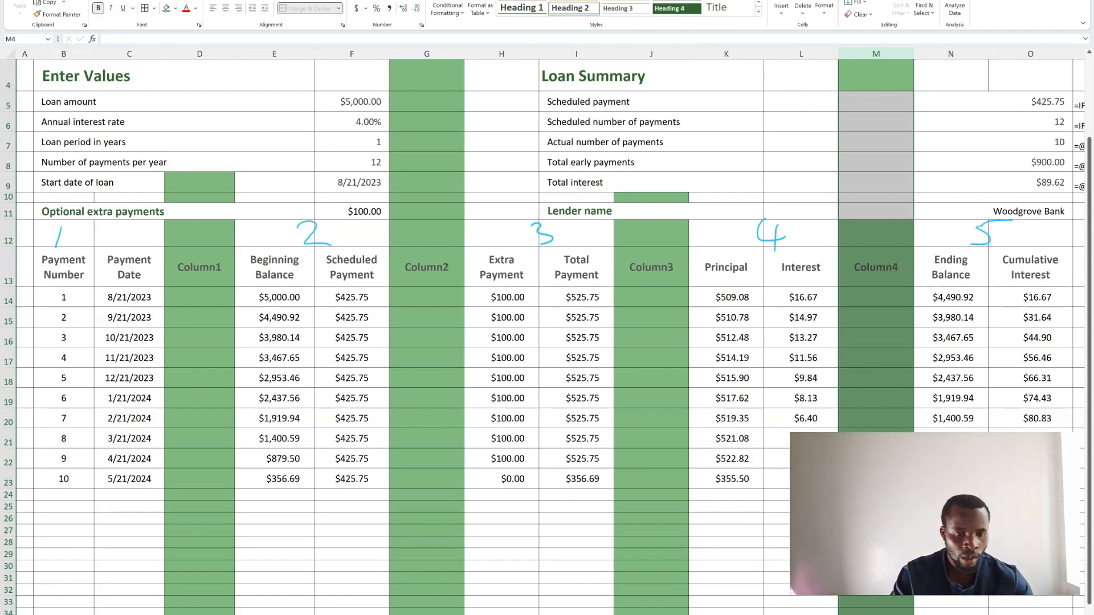
# - Start a VSTACK formula in B25 with the Payment Number and Payment Date columns, headers included, as its first array
pyautogui.scroll(-3, 263, 442)
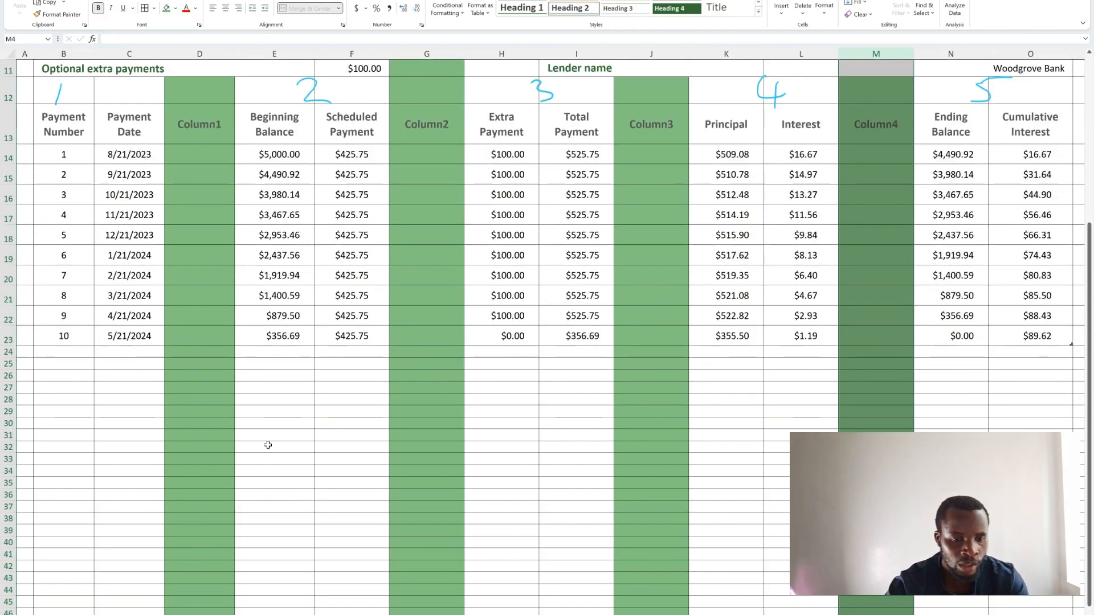
pyautogui.click(45, 364)
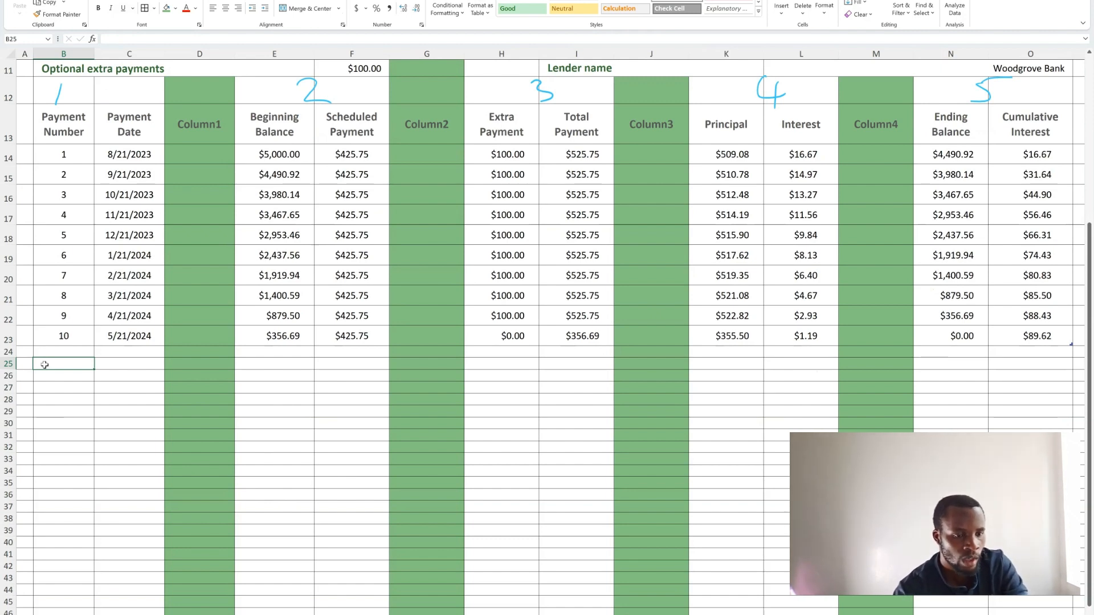
pyautogui.write('=')
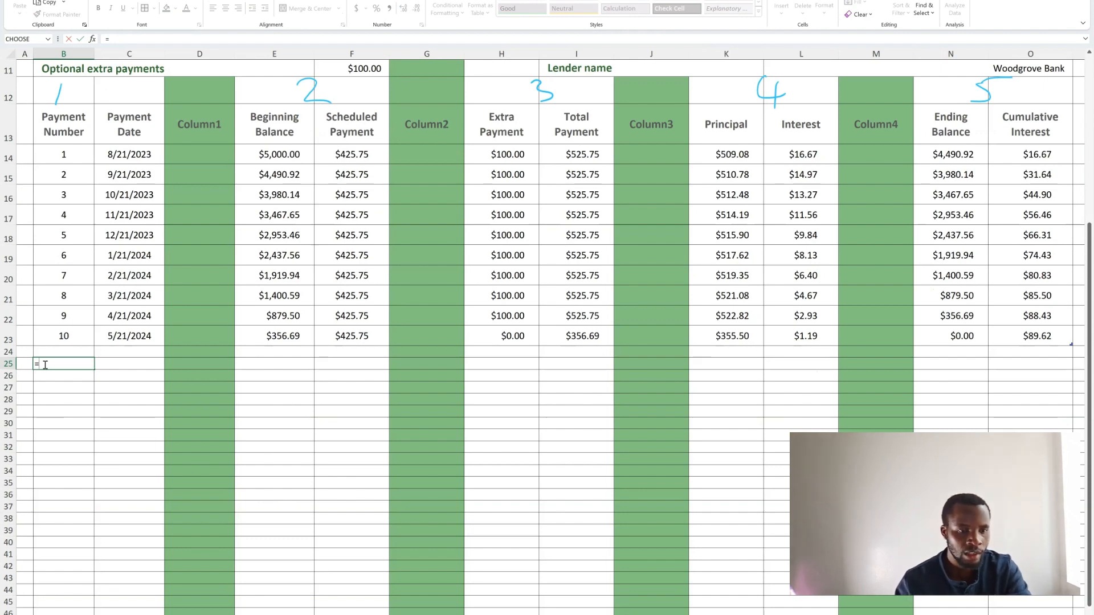
pyautogui.write('vst')
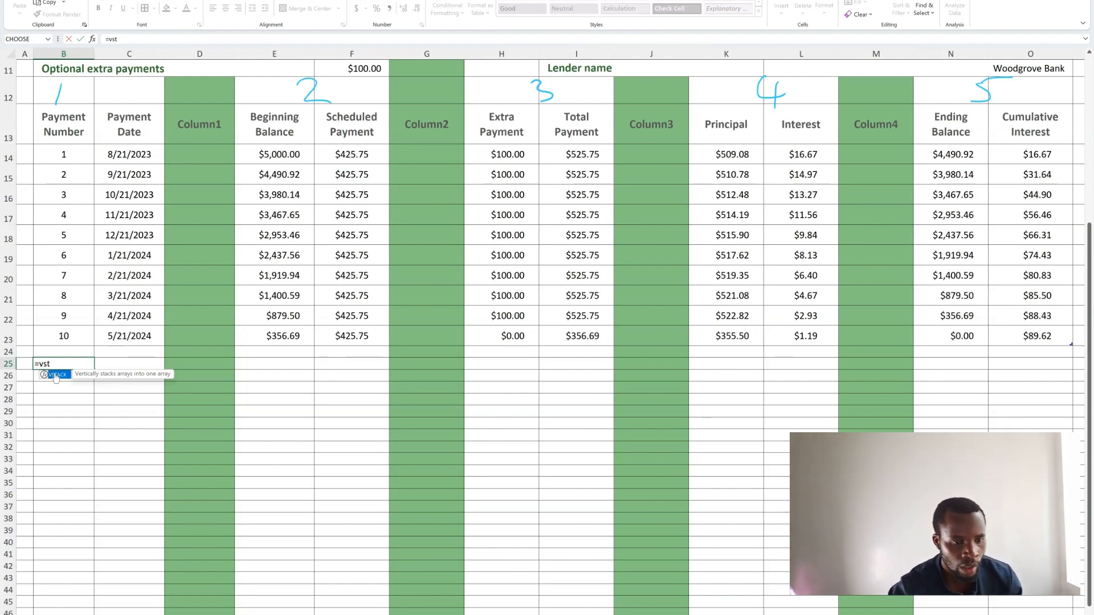
pyautogui.doubleClick(54, 375)
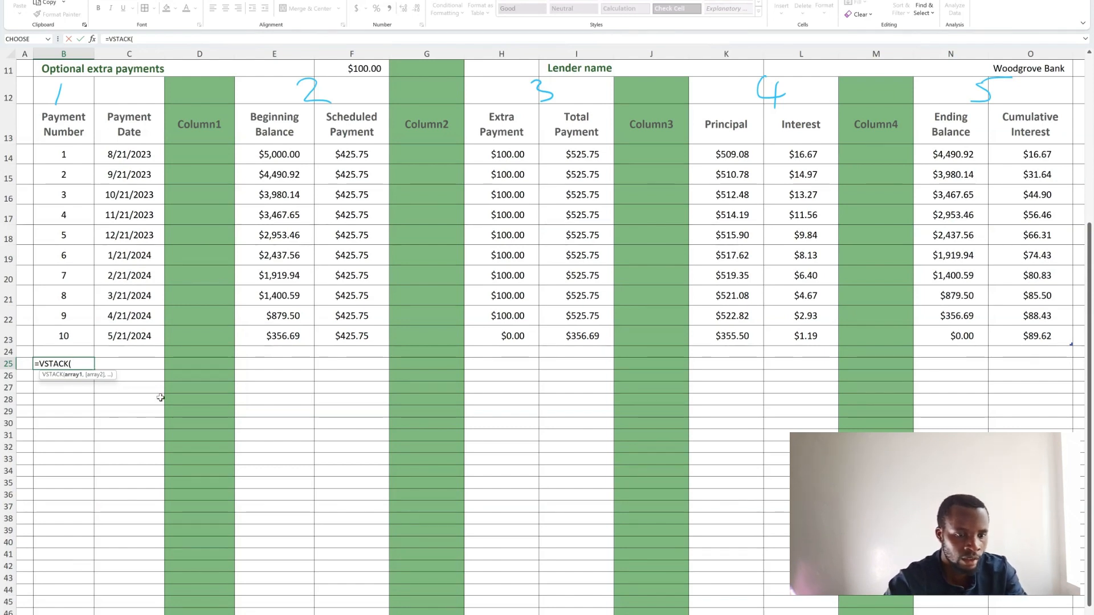
pyautogui.click(66, 121)
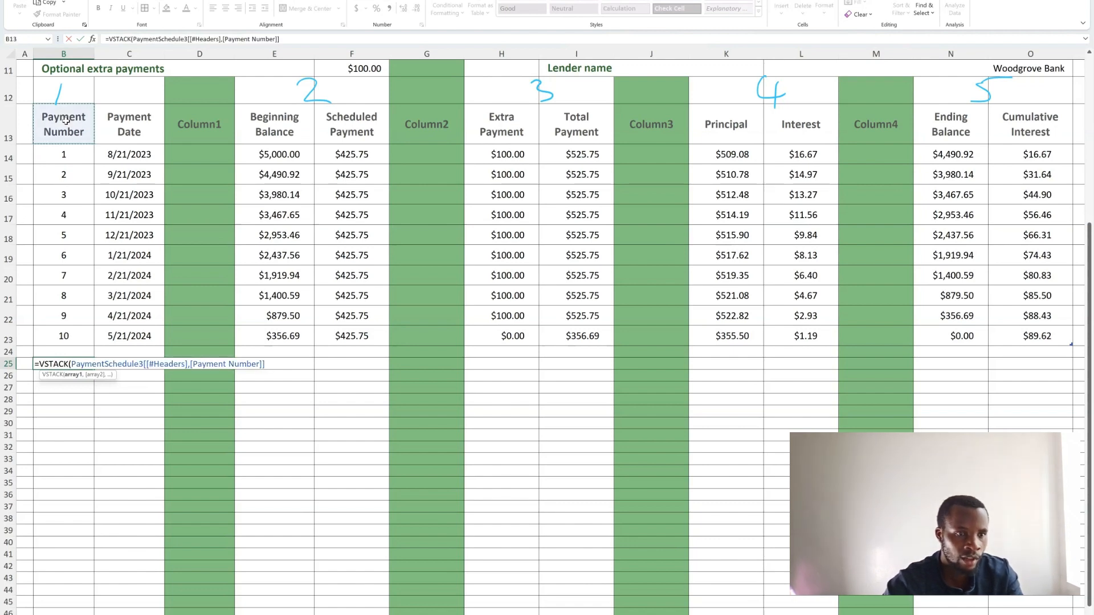
pyautogui.moveTo(65, 120); pyautogui.dragTo(141, 338)
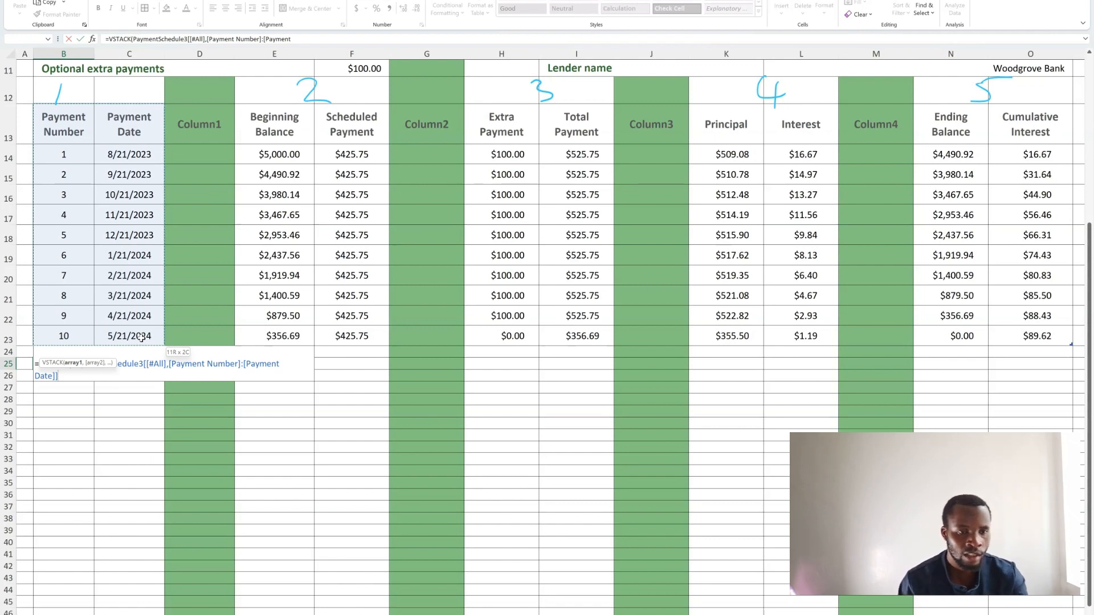
pyautogui.write(',')
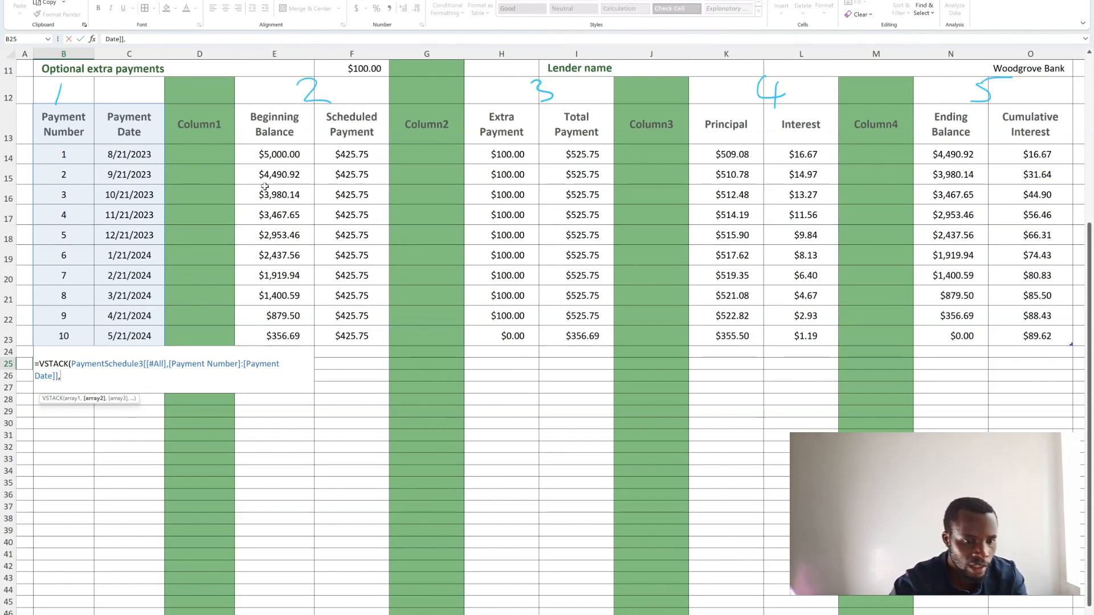
# - Add Beginning Balance with Scheduled Payment and Extra Payment with Total Payment, headers included, as the second and third VSTACK arrays
pyautogui.click(265, 118)
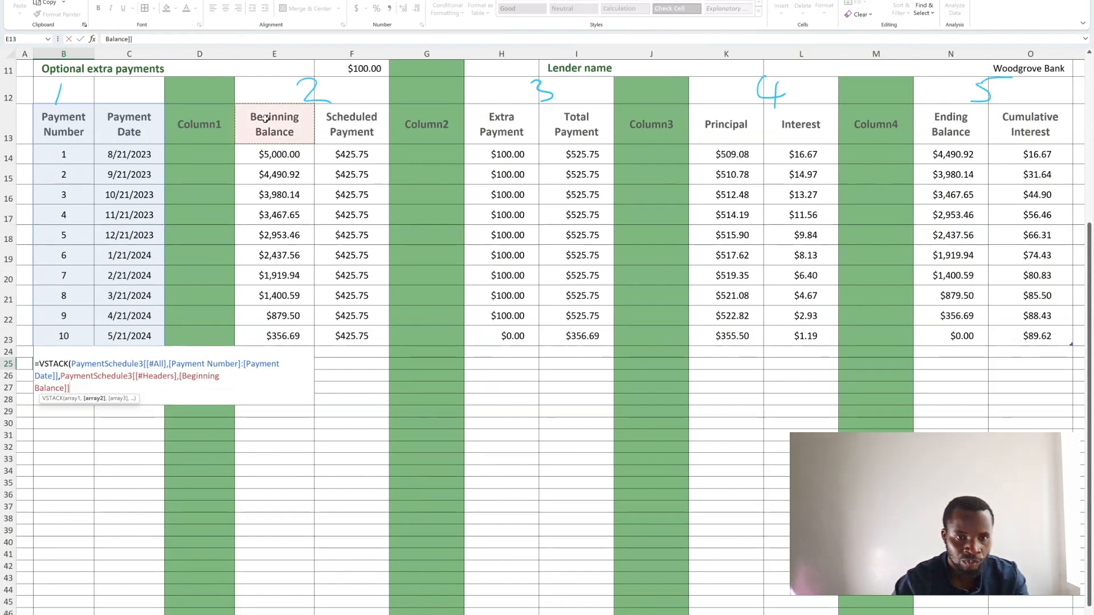
pyautogui.keyDown('shift'); pyautogui.click(357, 335); pyautogui.keyUp('shift')
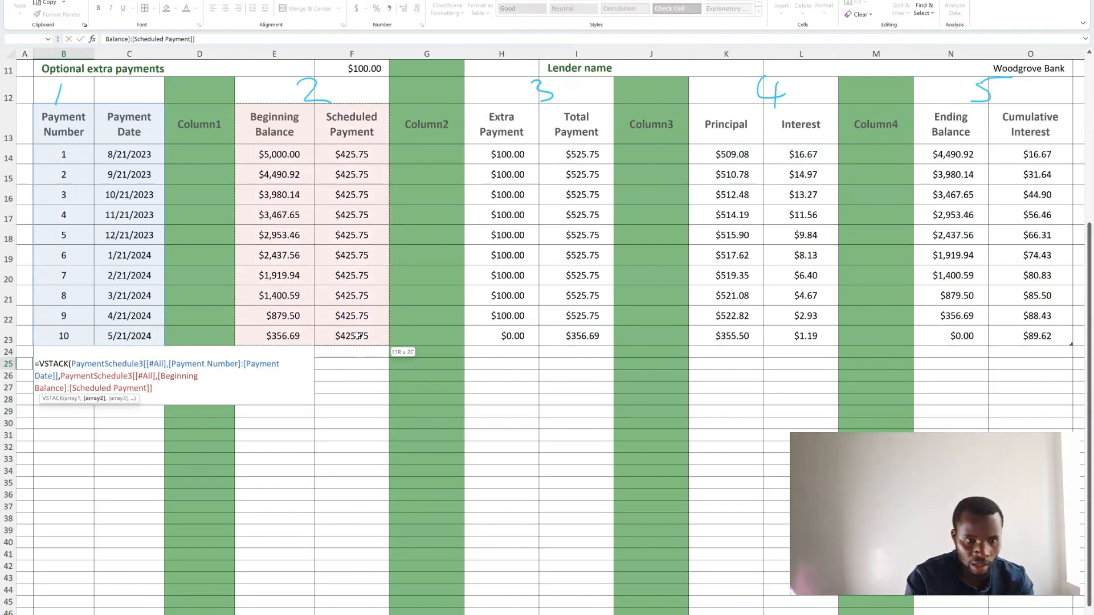
pyautogui.write(',')
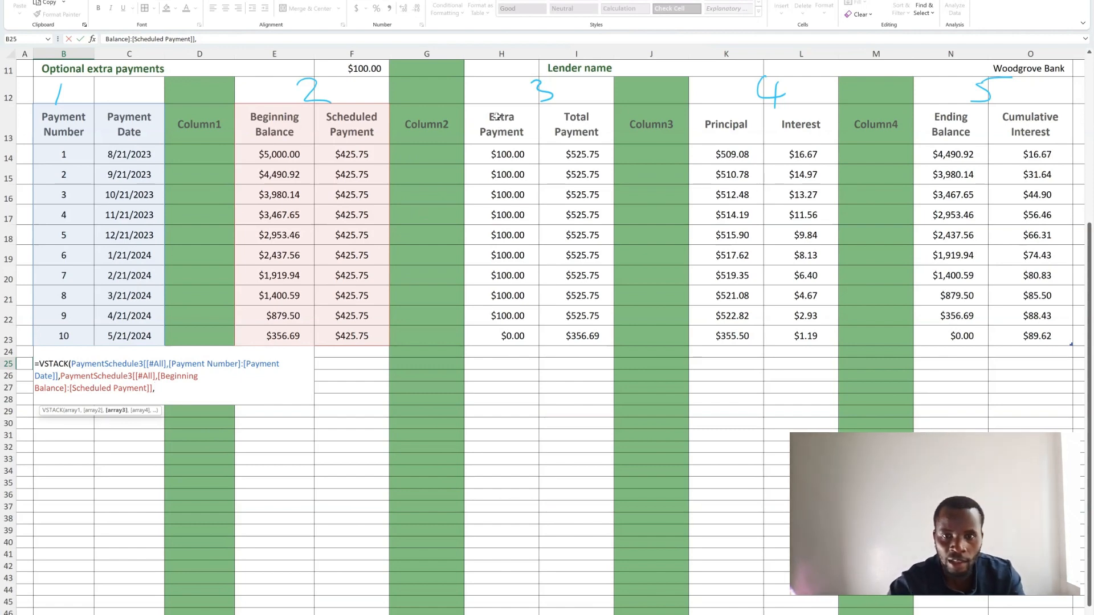
pyautogui.moveTo(497, 117); pyautogui.dragTo(583, 333)
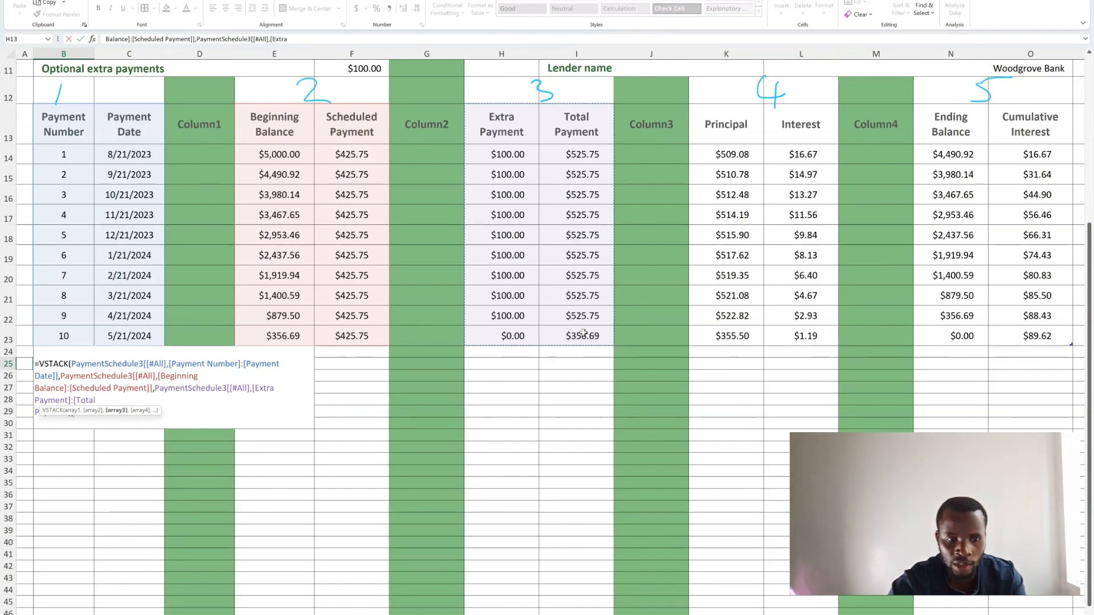
pyautogui.write(',')
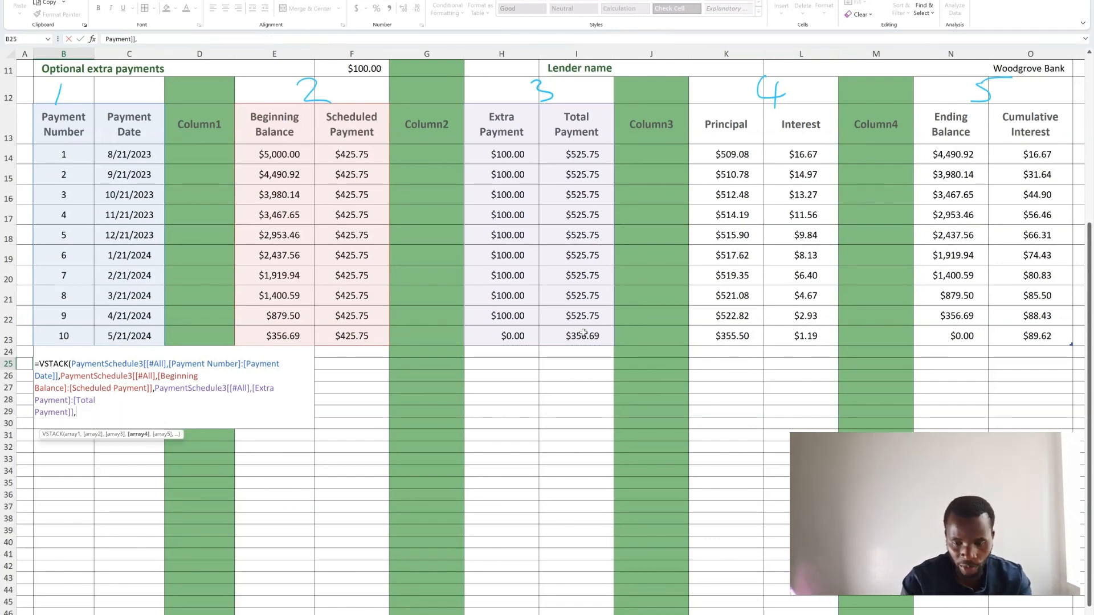
# - Add Principal with Interest and Ending Balance with Cumulative Interest, headers included, as the fourth and fifth arrays and complete the VSTACK formula
pyautogui.moveTo(730, 119); pyautogui.dragTo(800, 333)
pyautogui.write(',')
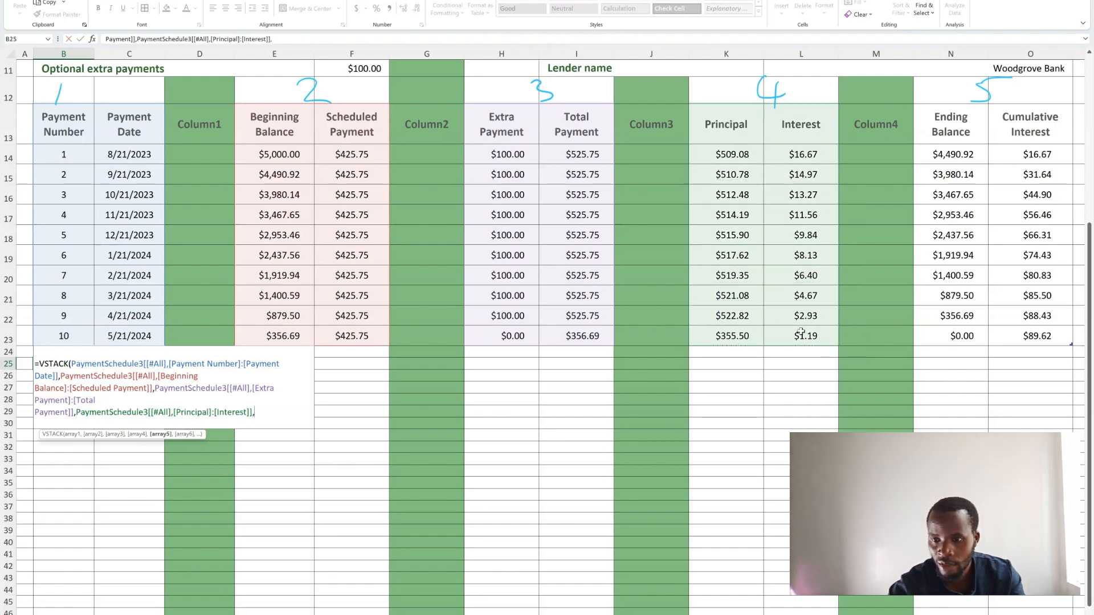
pyautogui.moveTo(939, 117); pyautogui.dragTo(1023, 336)
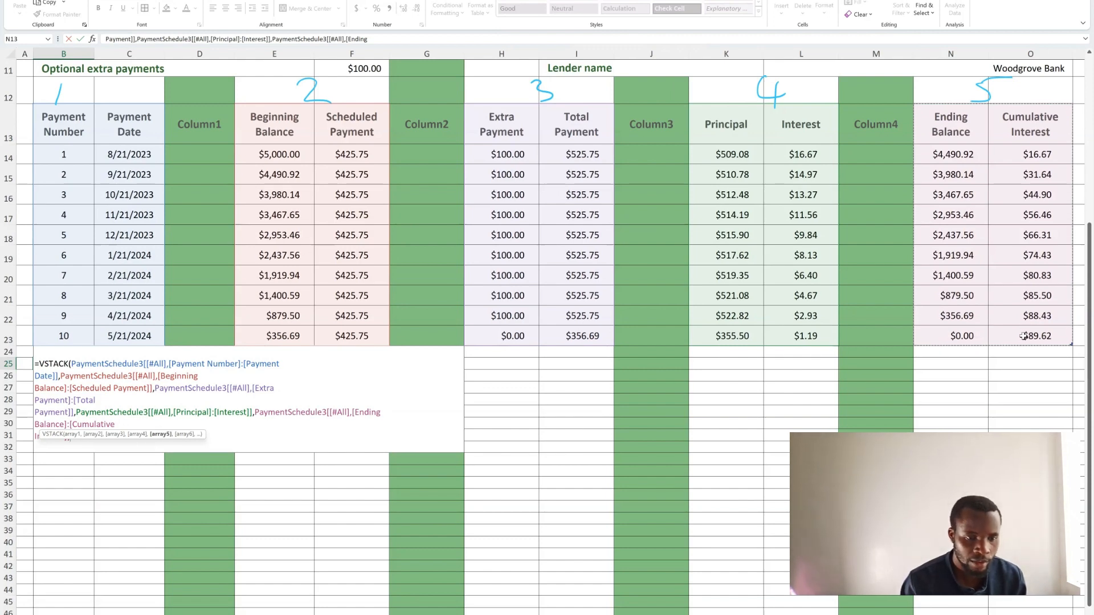
pyautogui.write(')')
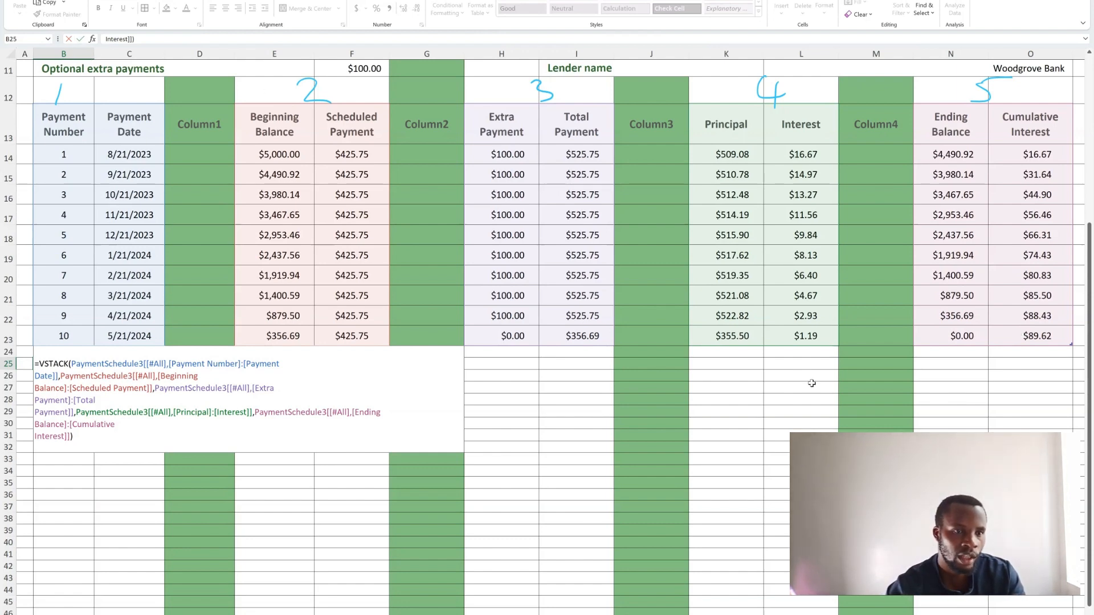
pyautogui.press('Return')
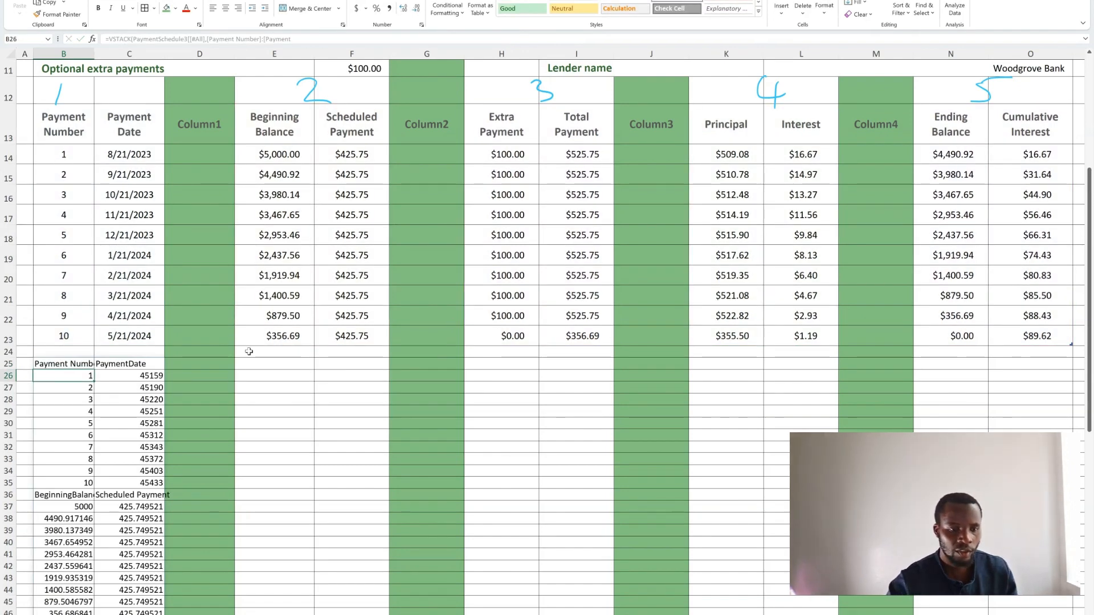
# - Widen columns B and C so the headers of the stacked result fit
pyautogui.scroll(-3, 114, 427)
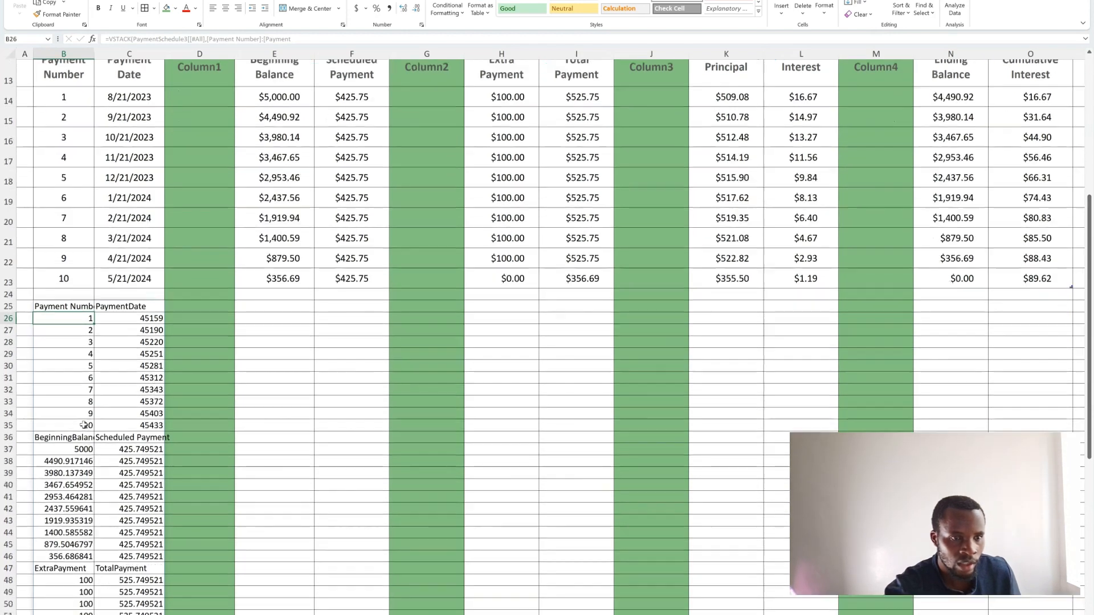
pyautogui.scroll(-2, 94, 414)
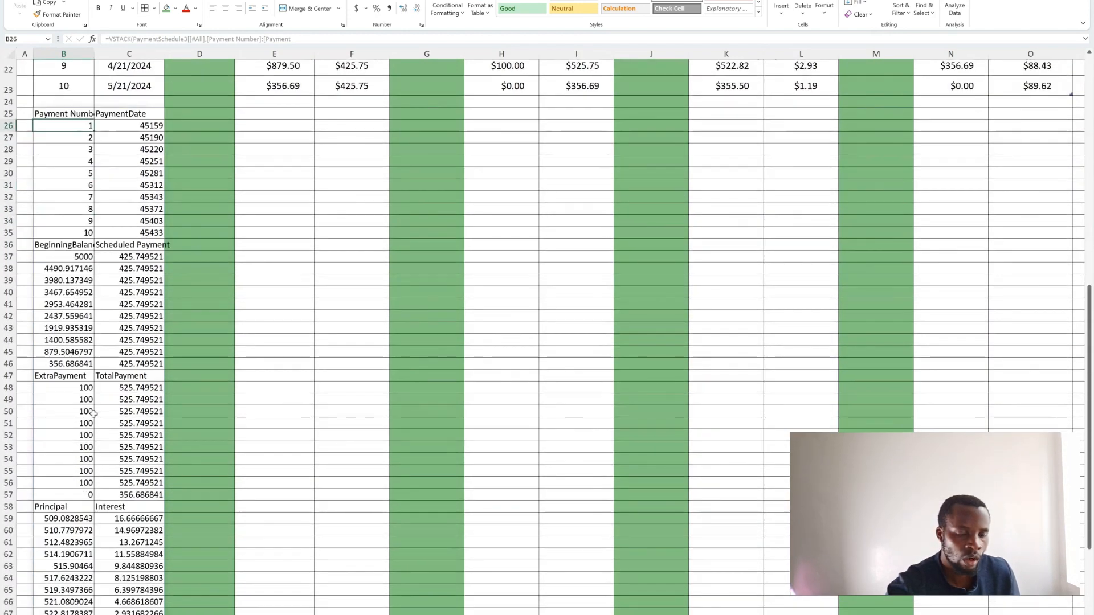
pyautogui.scroll(2, 100, 251)
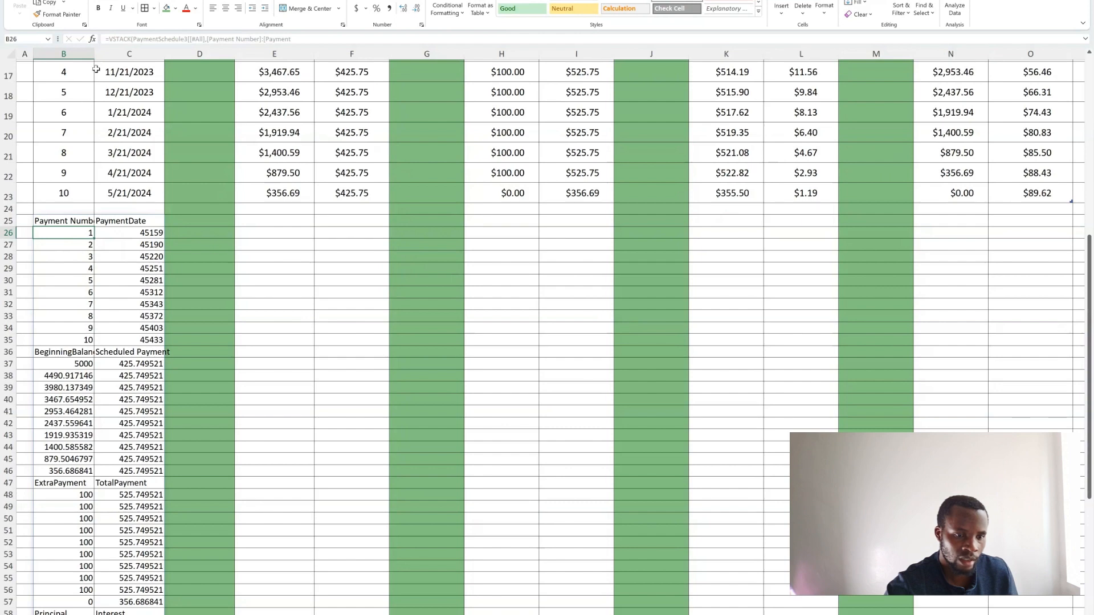
pyautogui.moveTo(96, 54); pyautogui.dragTo(124, 54)
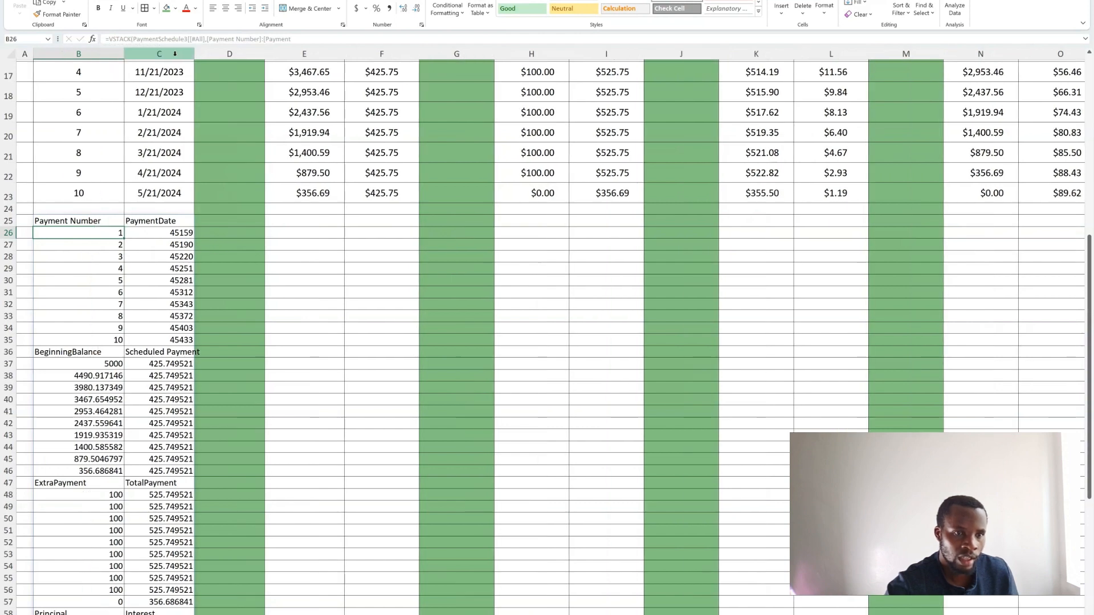
pyautogui.moveTo(194, 54); pyautogui.dragTo(220, 66)
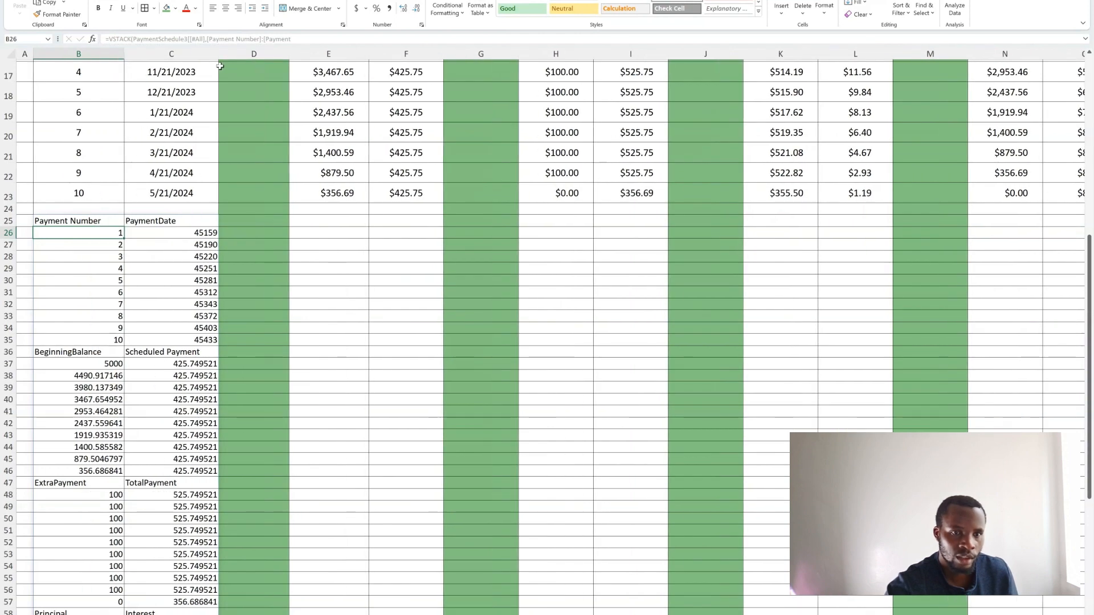
# - Examine the five stacked column groups in columns B and C, from Payment Number down to Cumulative Interest
pyautogui.scroll(-2, 183, 163)
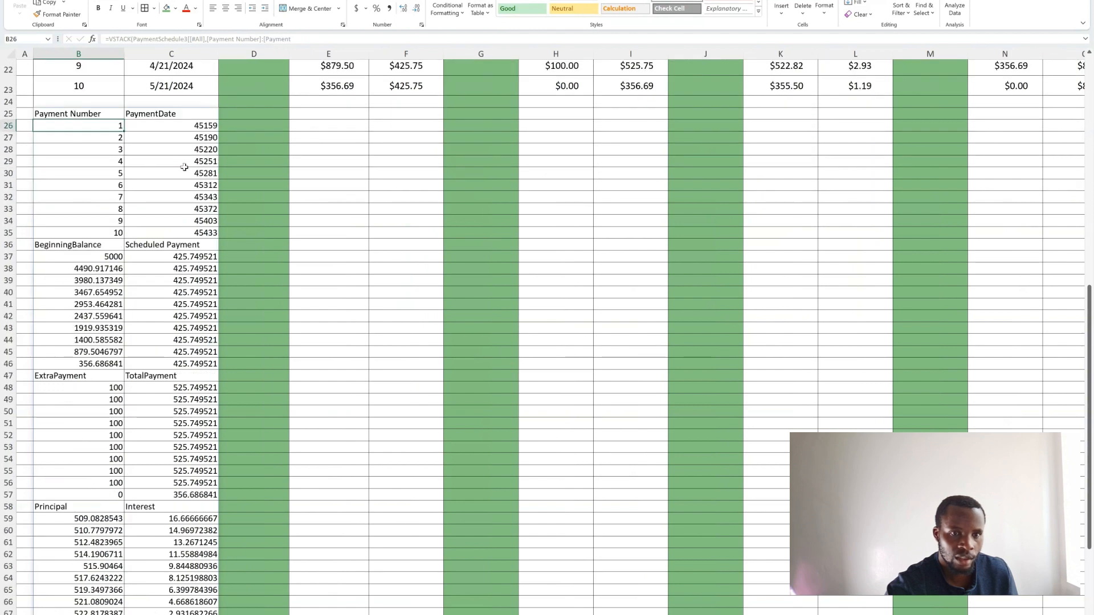
pyautogui.scroll(1, 183, 165)
pyautogui.moveTo(43, 185); pyautogui.dragTo(189, 305)
pyautogui.scroll(-2, 89, 295)
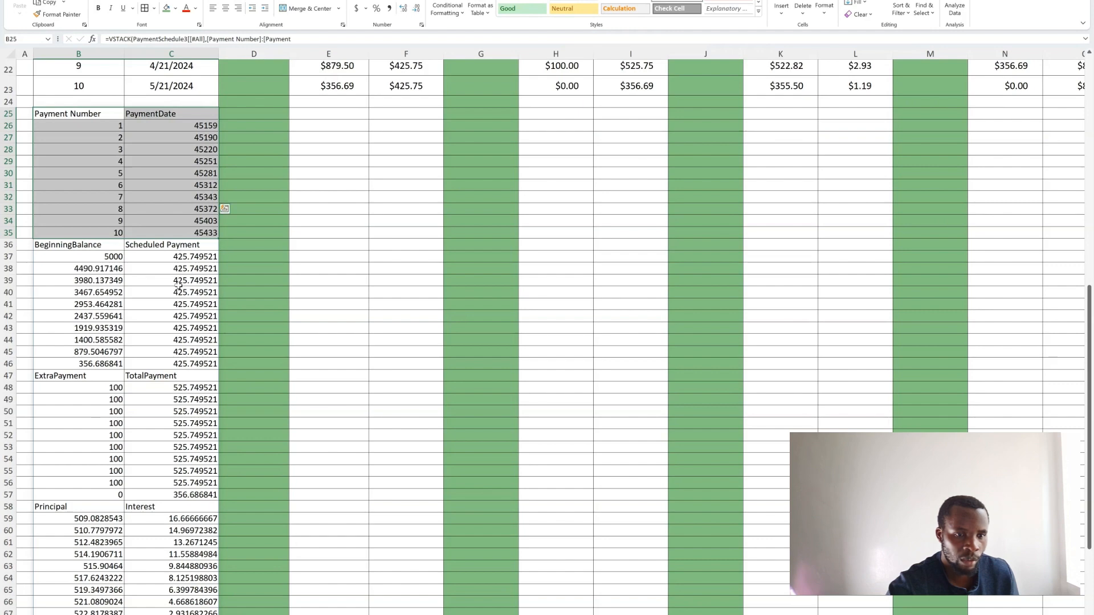
pyautogui.scroll(-2, 166, 288)
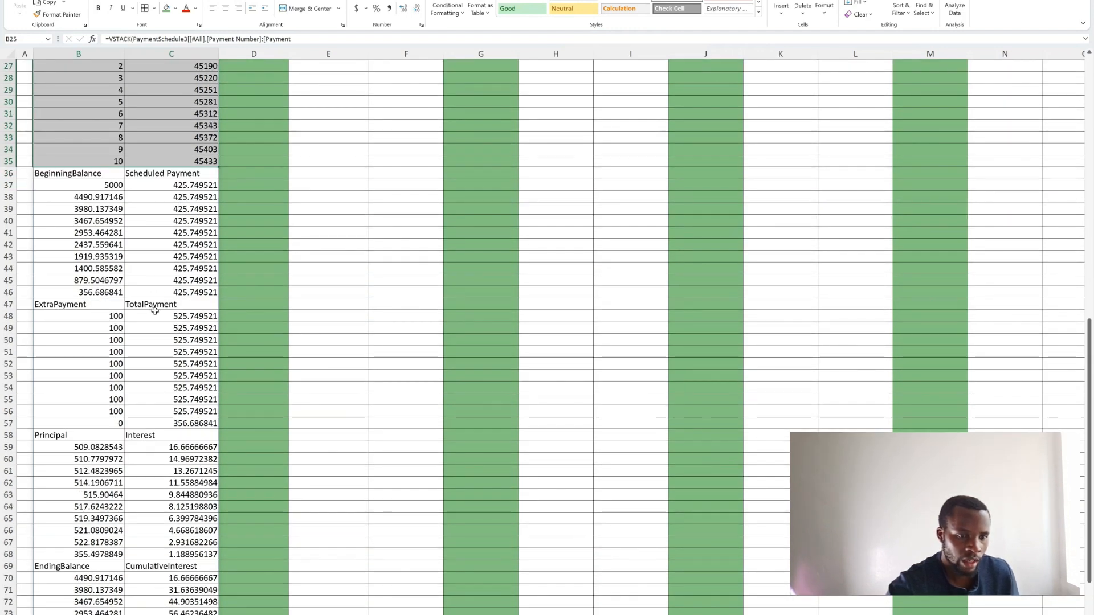
pyautogui.scroll(-3, 177, 312)
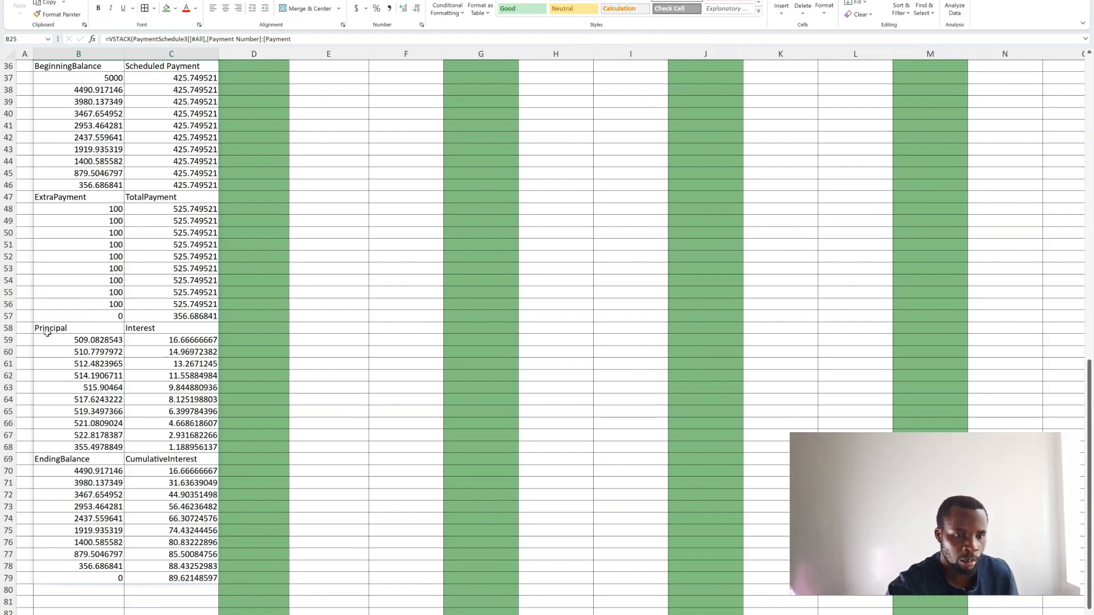
pyautogui.scroll(-1, 158, 336)
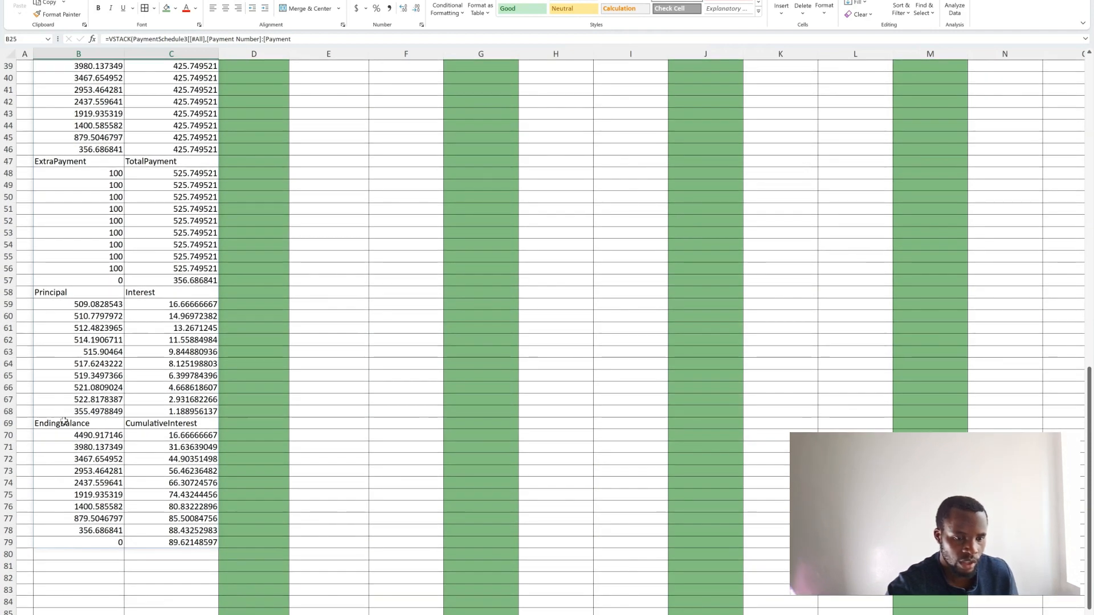
pyautogui.click(174, 425)
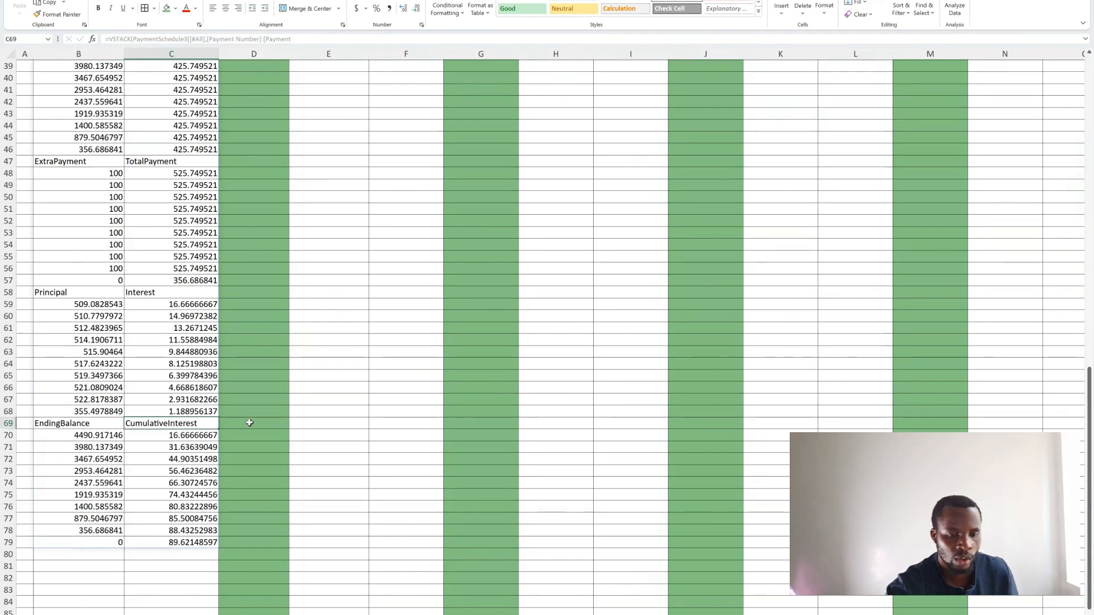
# - Compare the payment schedule's column groups, through to Cumulative Interest, with the stacked list below it
pyautogui.scroll(1, 249, 423)
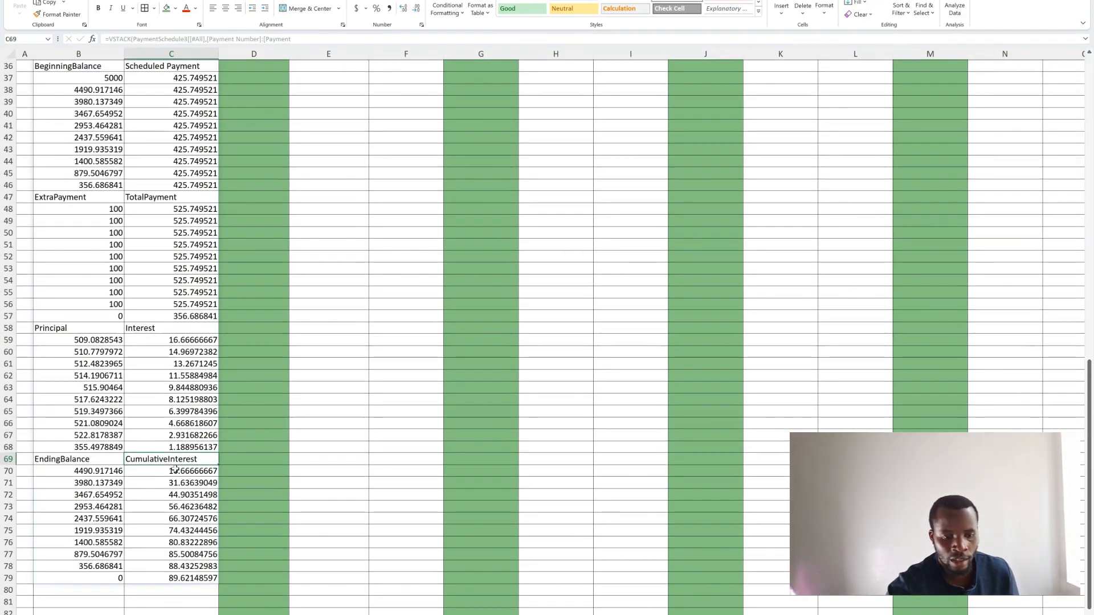
pyautogui.scroll(10, 417, 461)
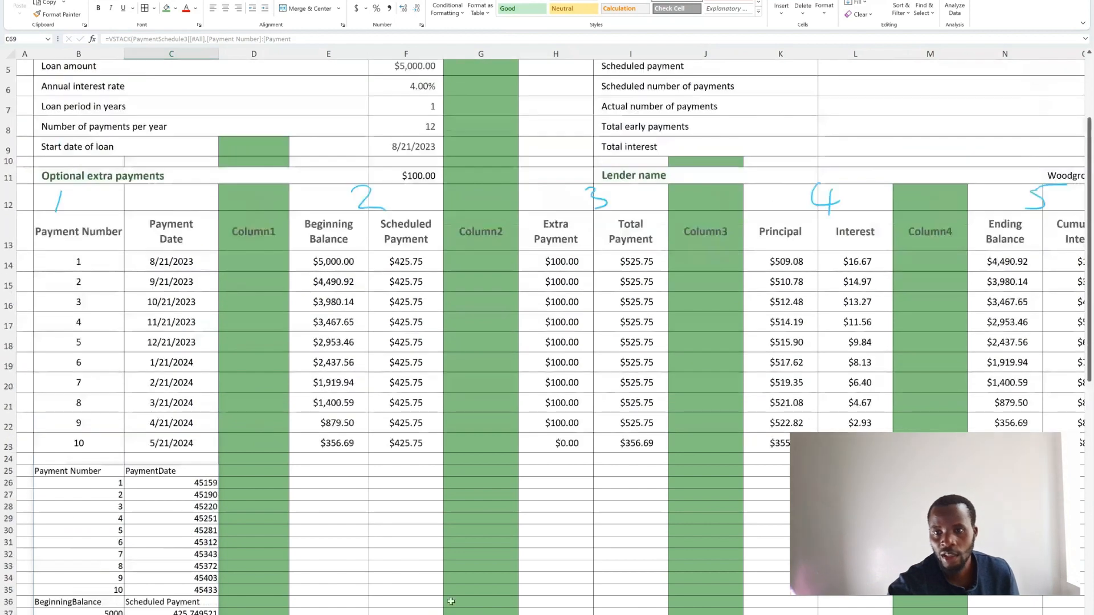
pyautogui.hscroll(5, 451, 601)
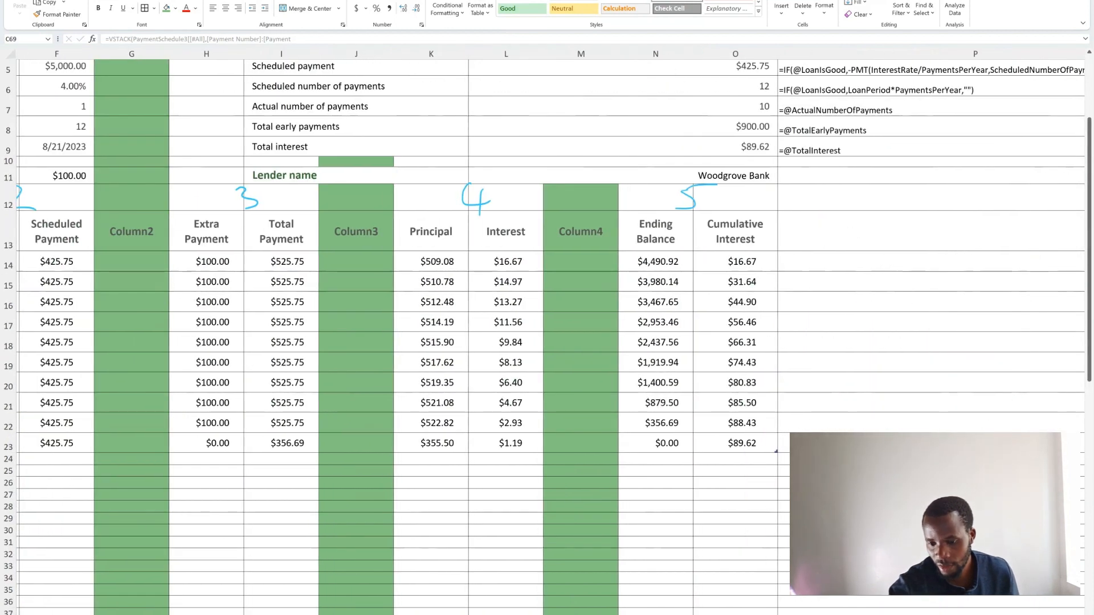
pyautogui.click(721, 224)
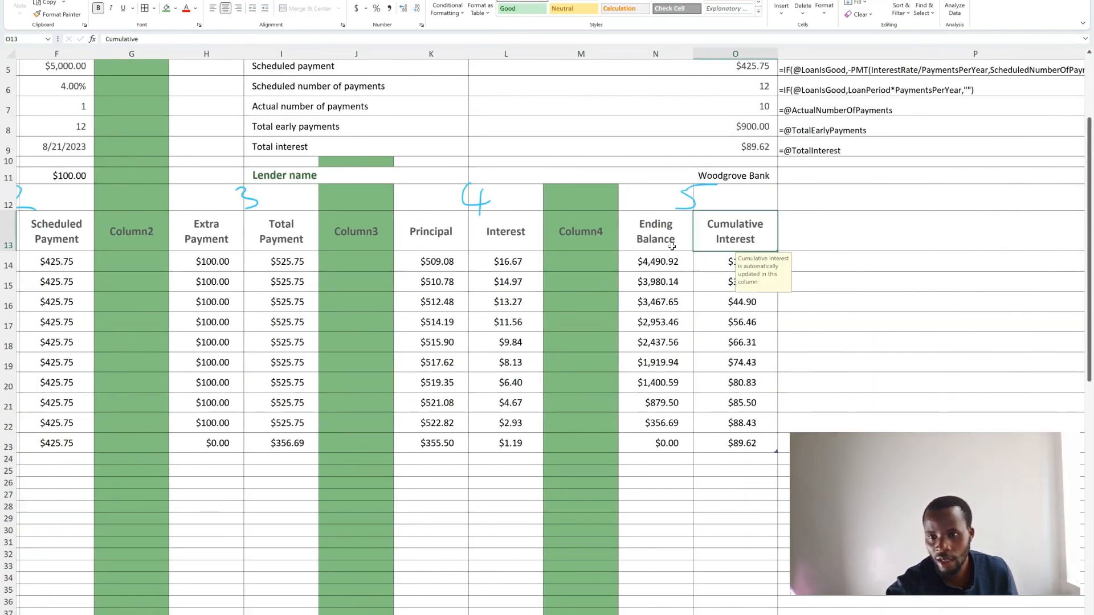
pyautogui.hscroll(-5, 620, 613)
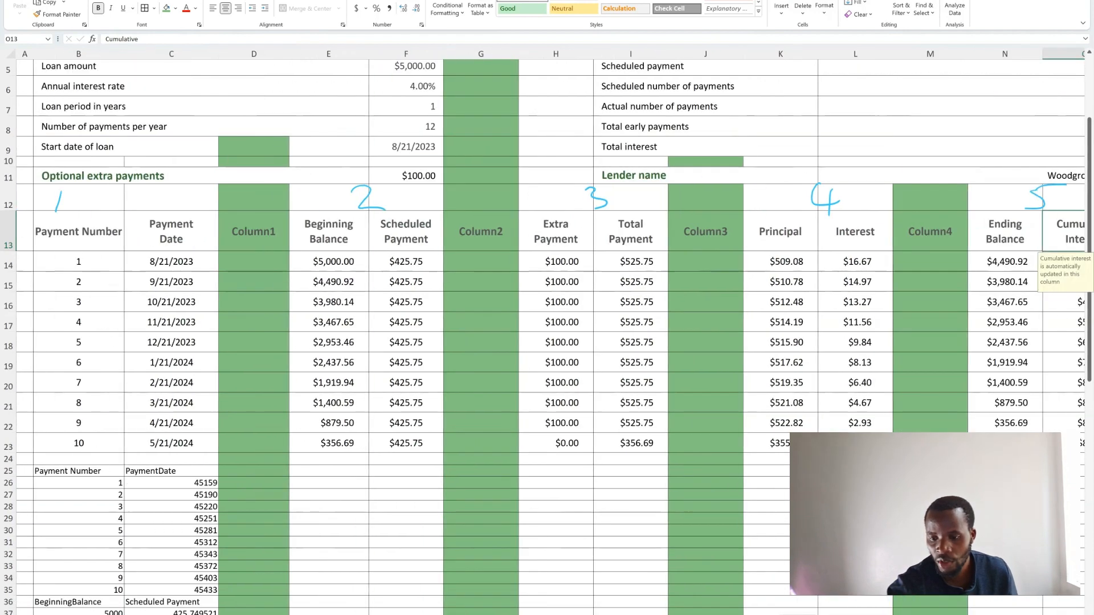
pyautogui.scroll(-5, 307, 382)
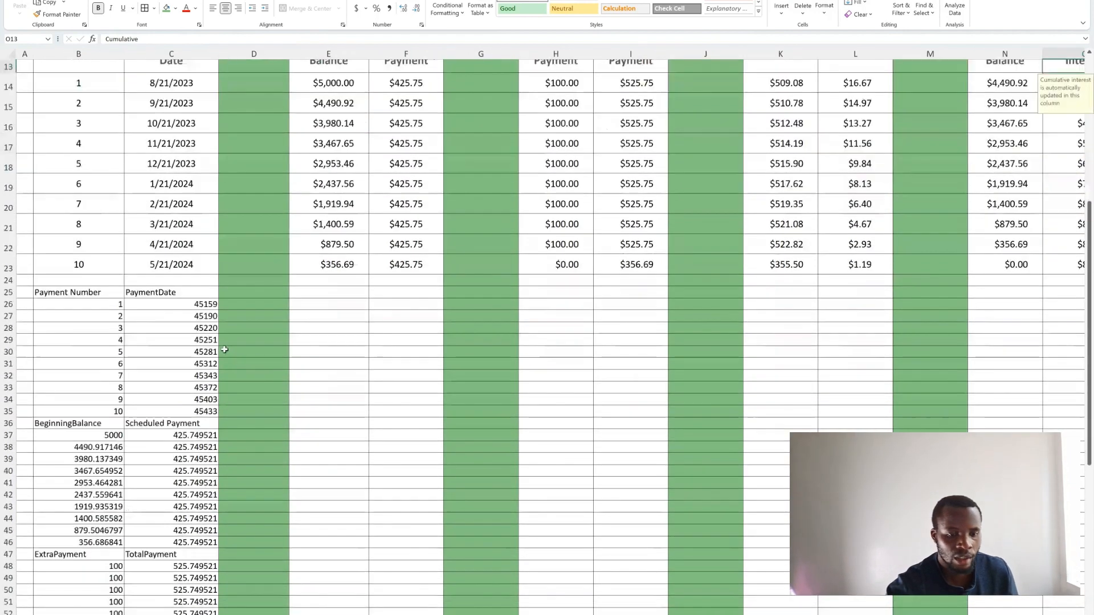
pyautogui.scroll(-7, 222, 348)
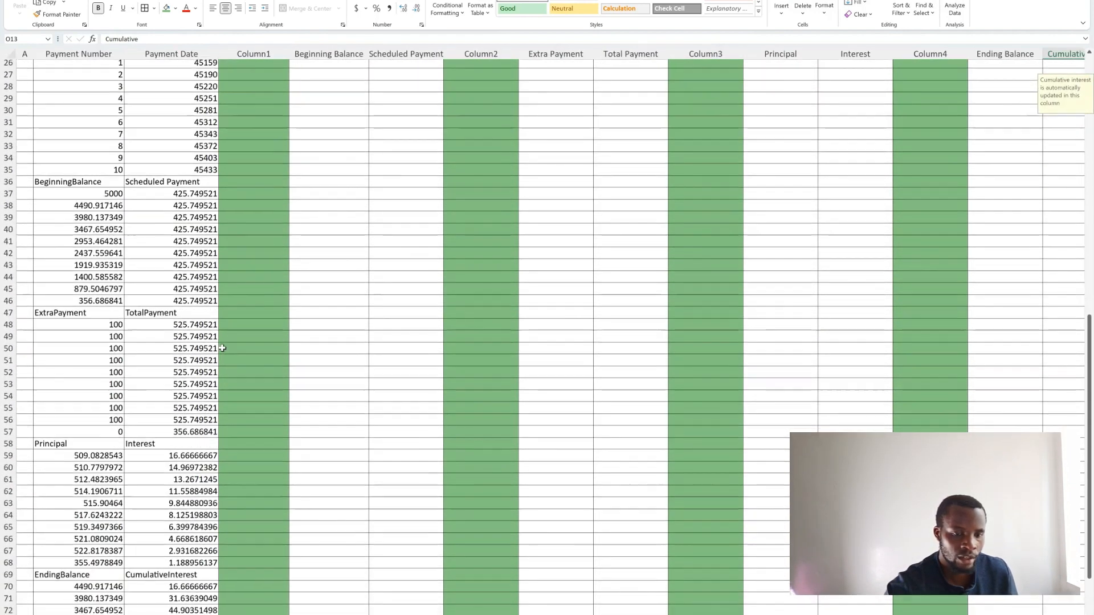
pyautogui.scroll(2, 222, 348)
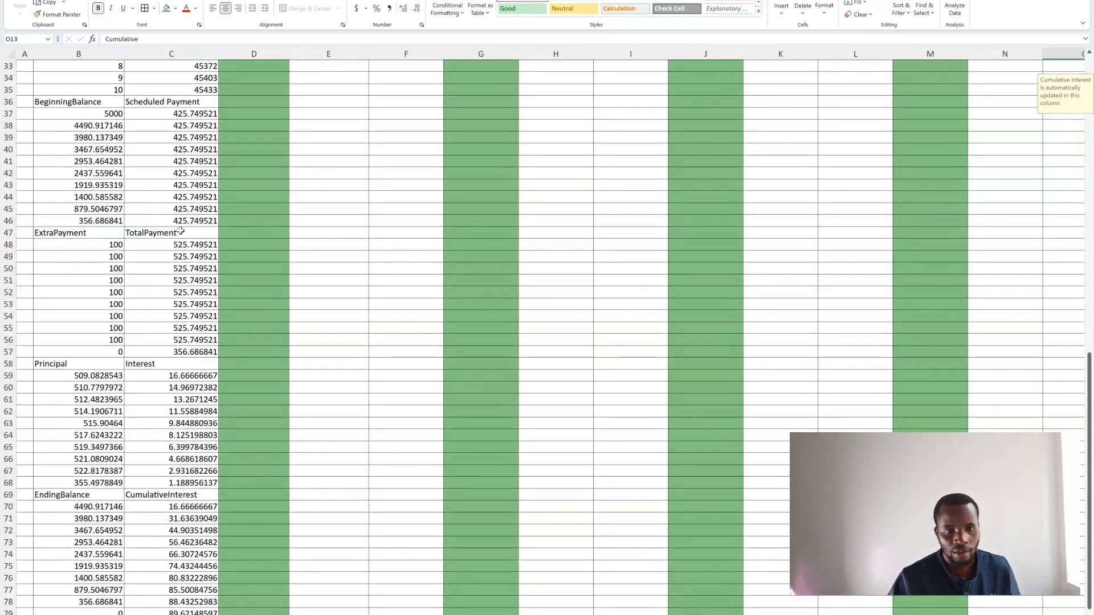
pyautogui.scroll(7, 221, 350)
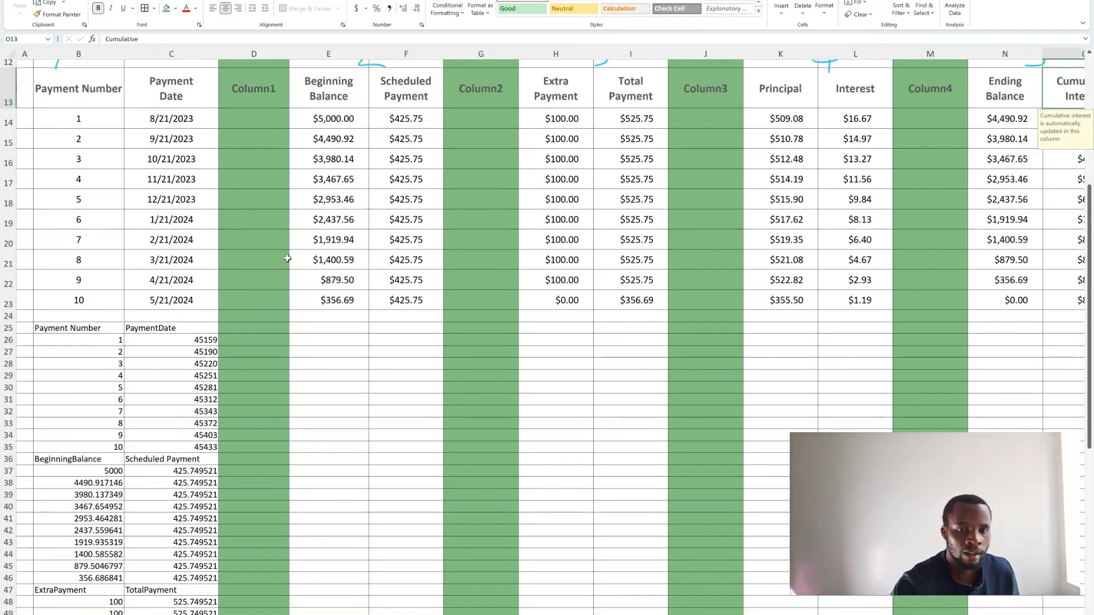
pyautogui.scroll(1, 393, 269)
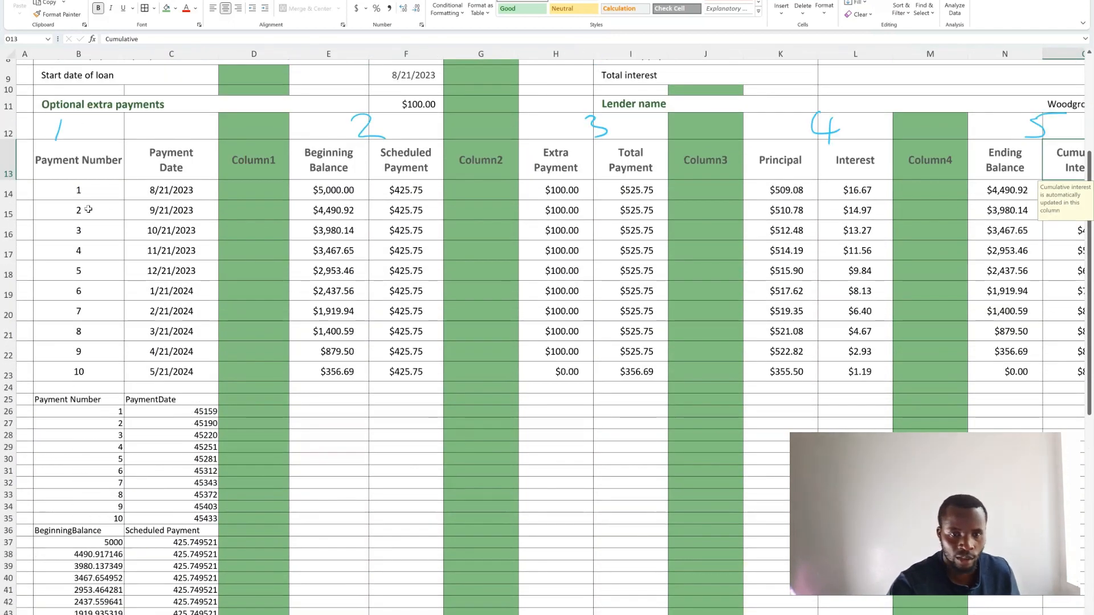